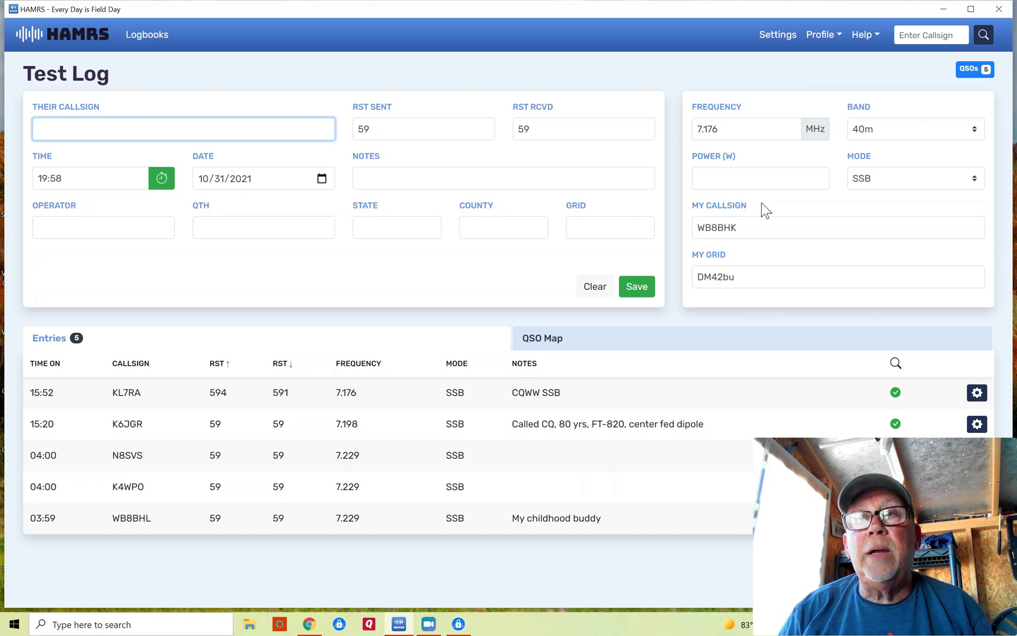
# Step: View the version and author information about the logging program, and close it again
pyautogui.click(867, 43)
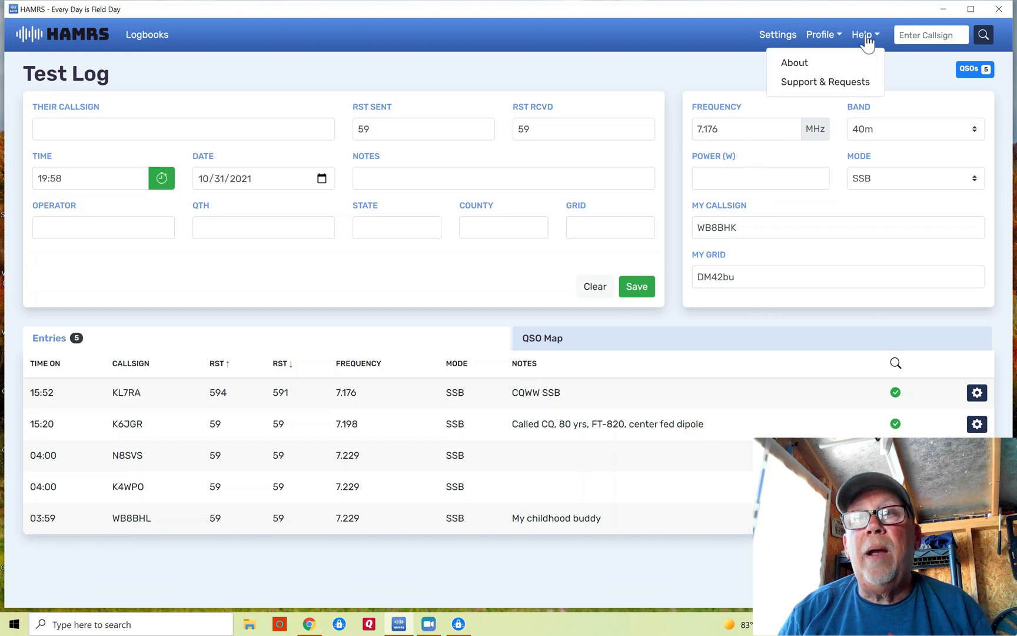
pyautogui.click(796, 64)
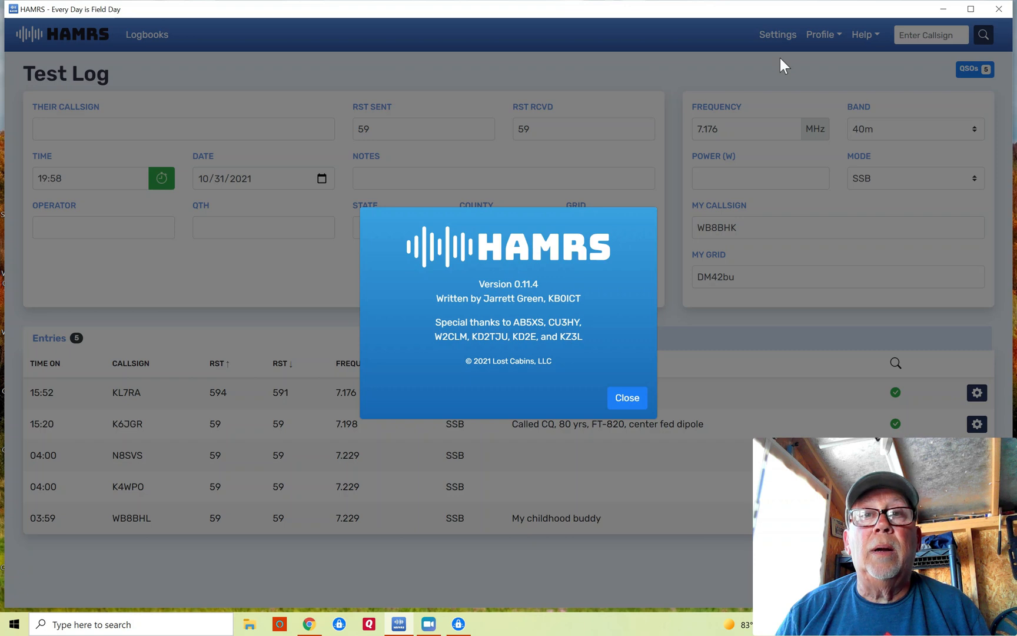
pyautogui.click(625, 399)
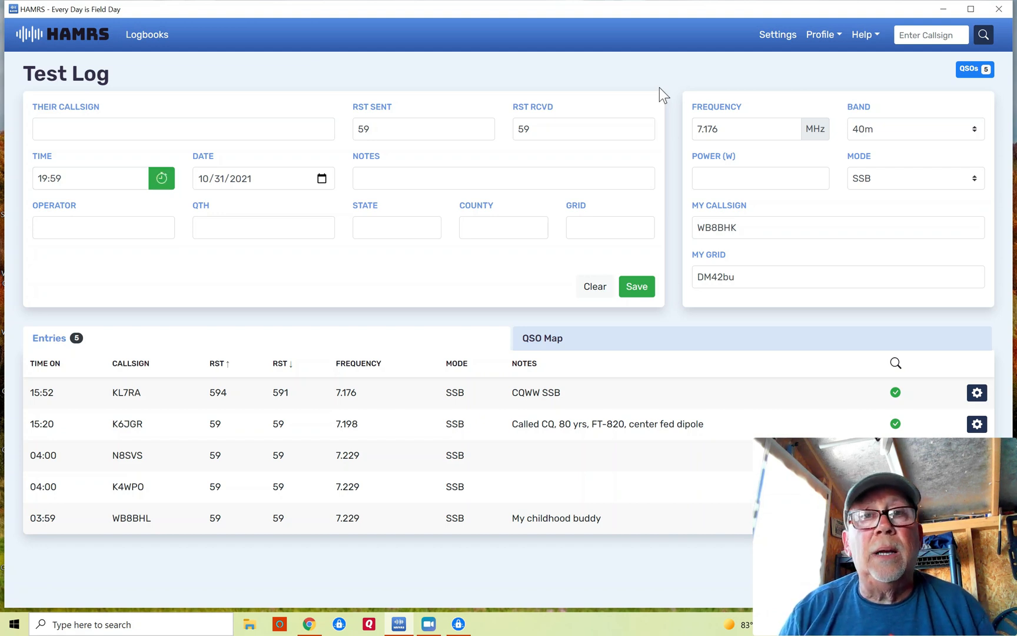
# Step: Enter the station's own callsign for a new contact in Test Log and go through its fields up to the state
pyautogui.click(58, 126)
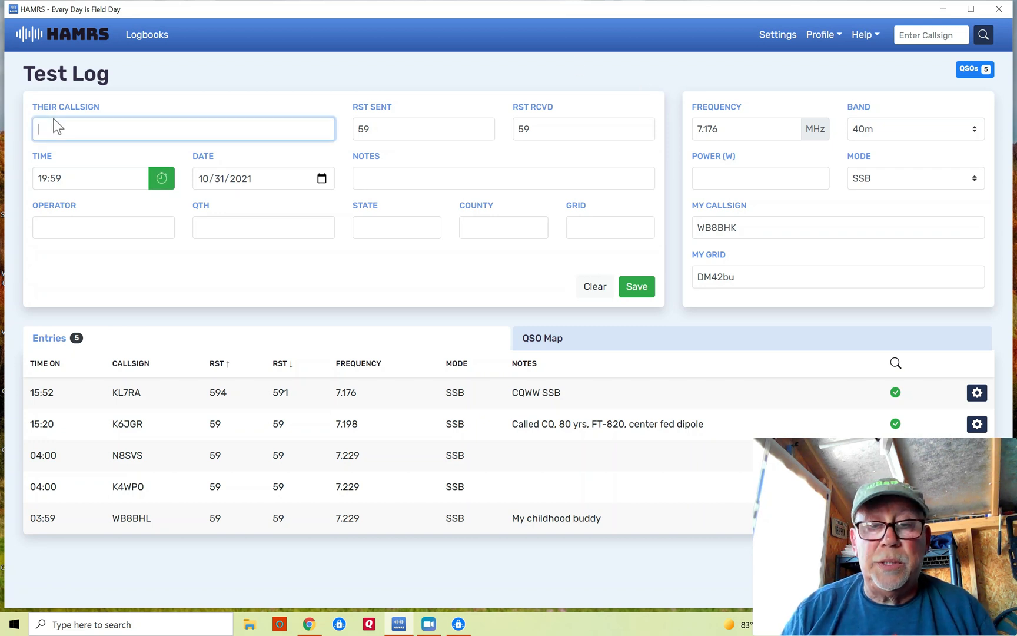
pyautogui.write('WB8BHK')
pyautogui.press('Tab')
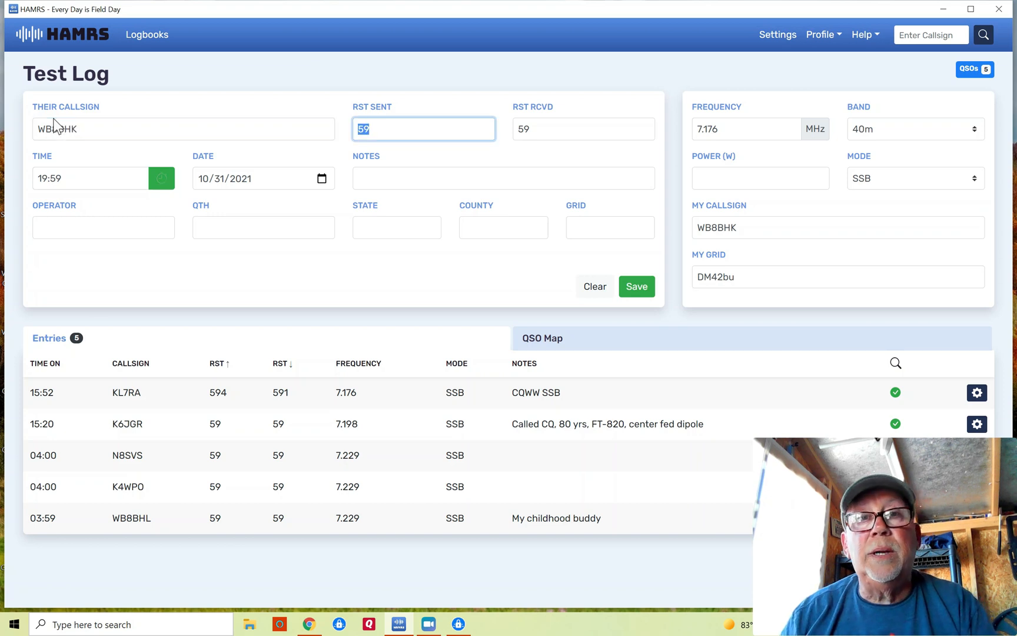
pyautogui.press('Tab')
pyautogui.press('Tab')
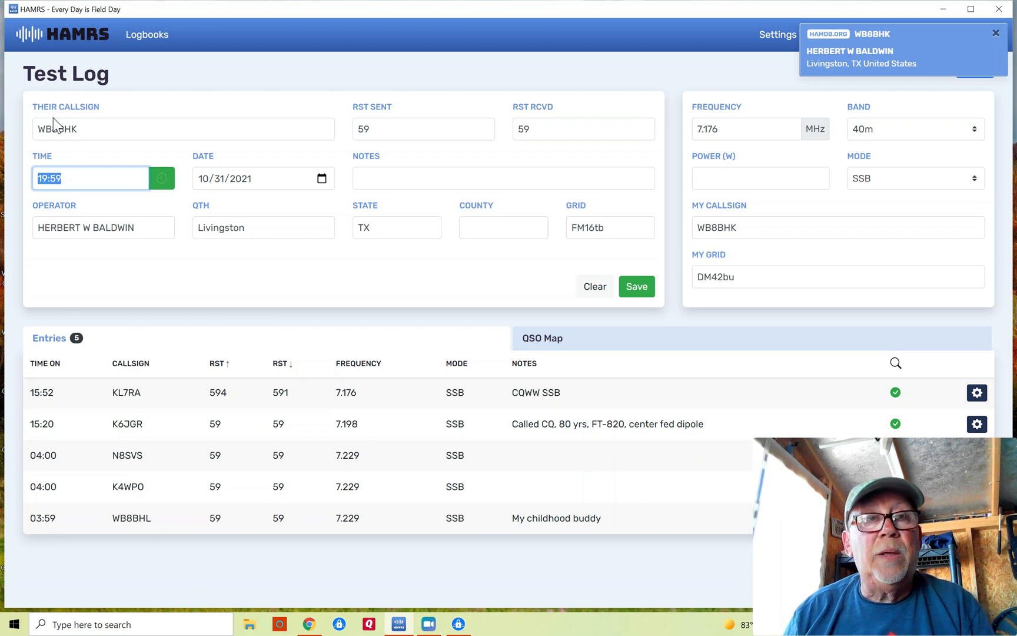
pyautogui.press('Tab')
pyautogui.press('Tab')
pyautogui.press('Tab')
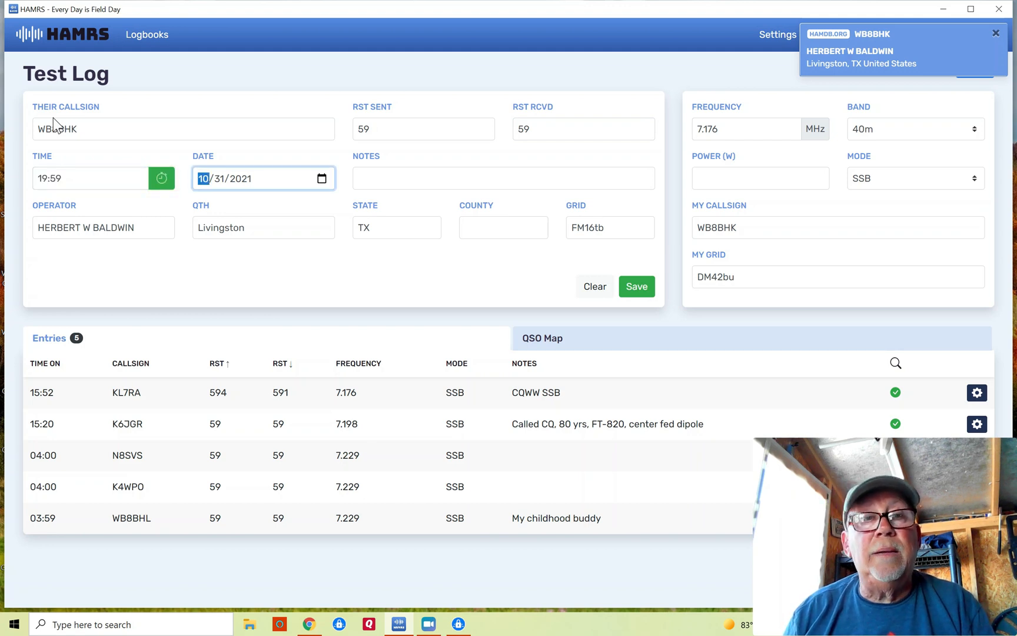
pyautogui.press('Tab')
pyautogui.press('Tab')
pyautogui.press('Tab')
pyautogui.press('Tab')
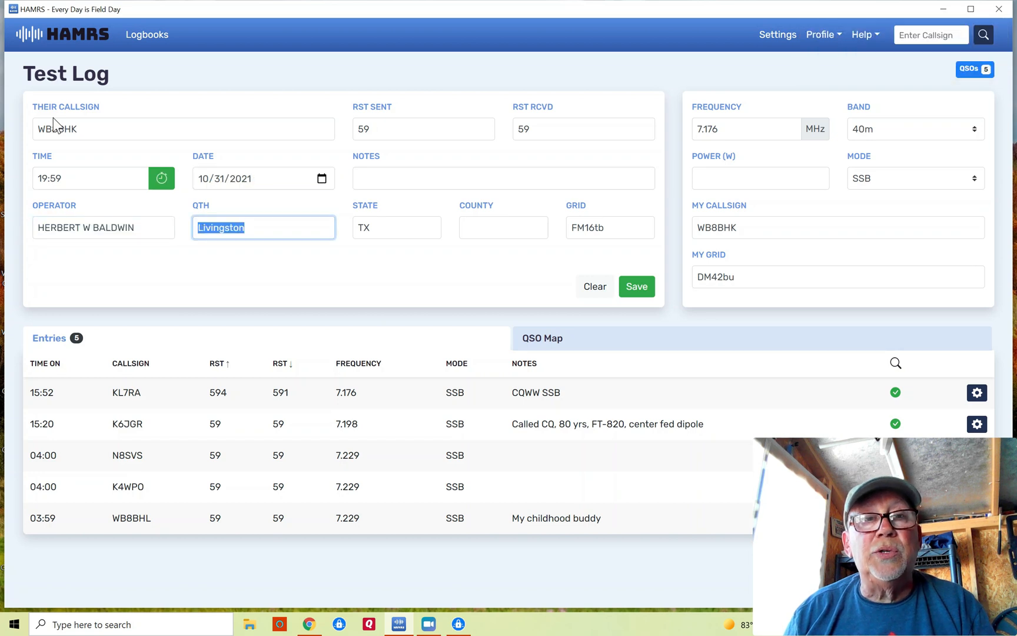
pyautogui.press('Tab')
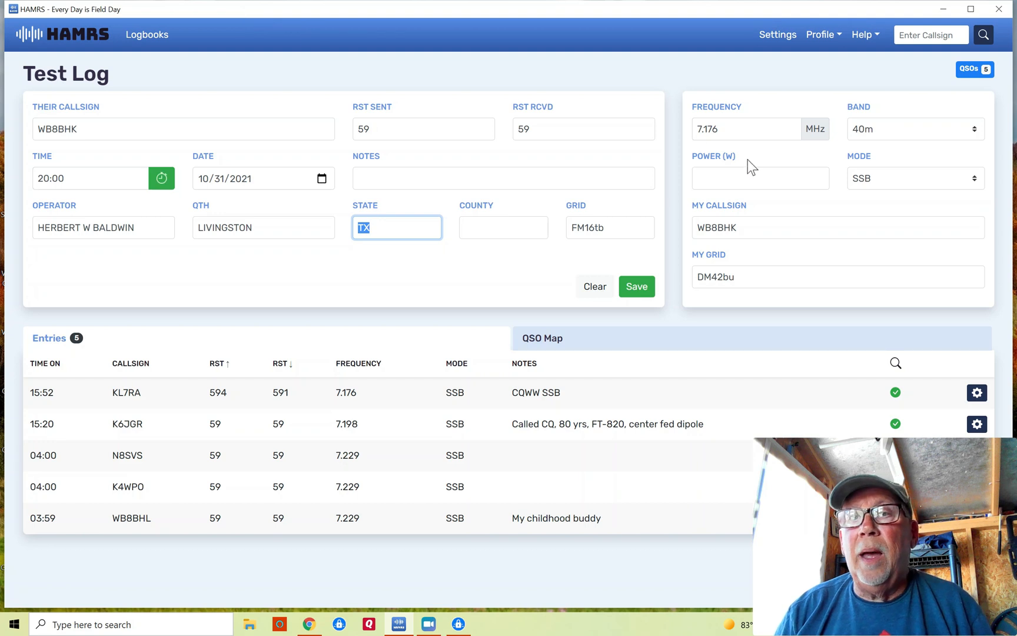
# Step: Set the contact's power to 100 W and save the contact to the log
pyautogui.click(711, 171)
pyautogui.write('100')
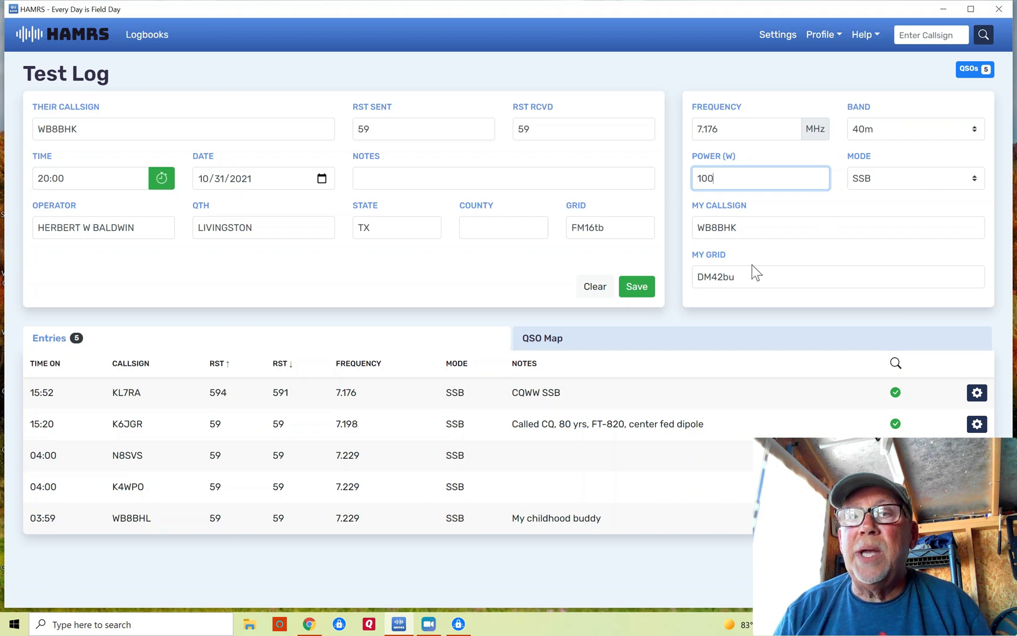
pyautogui.click(636, 287)
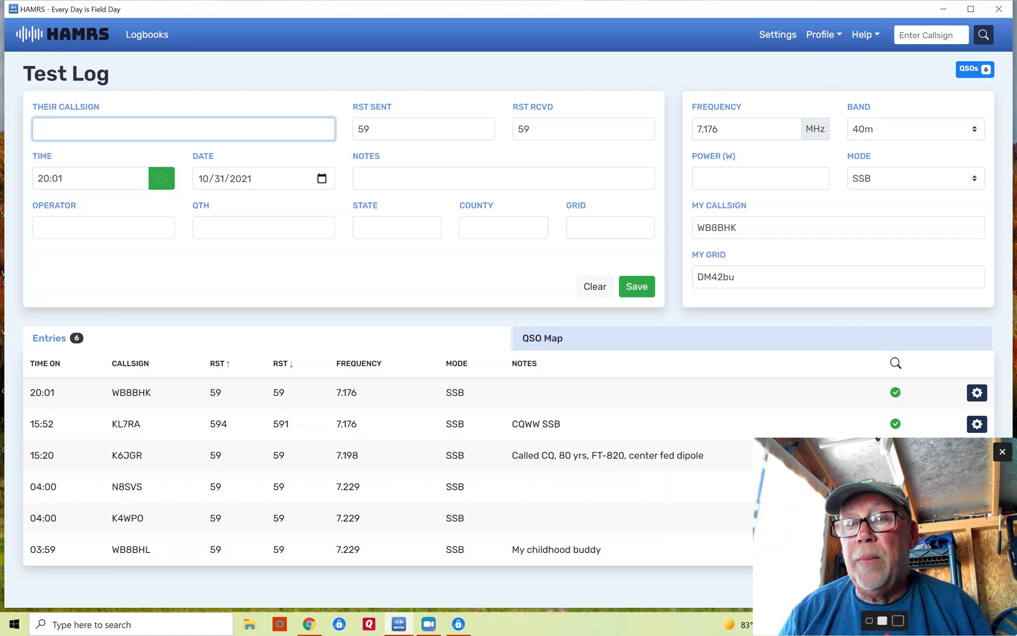
# Step: Delete the 20:01 contact from the Test Log entries and confirm the deletion
pyautogui.click(870, 620)
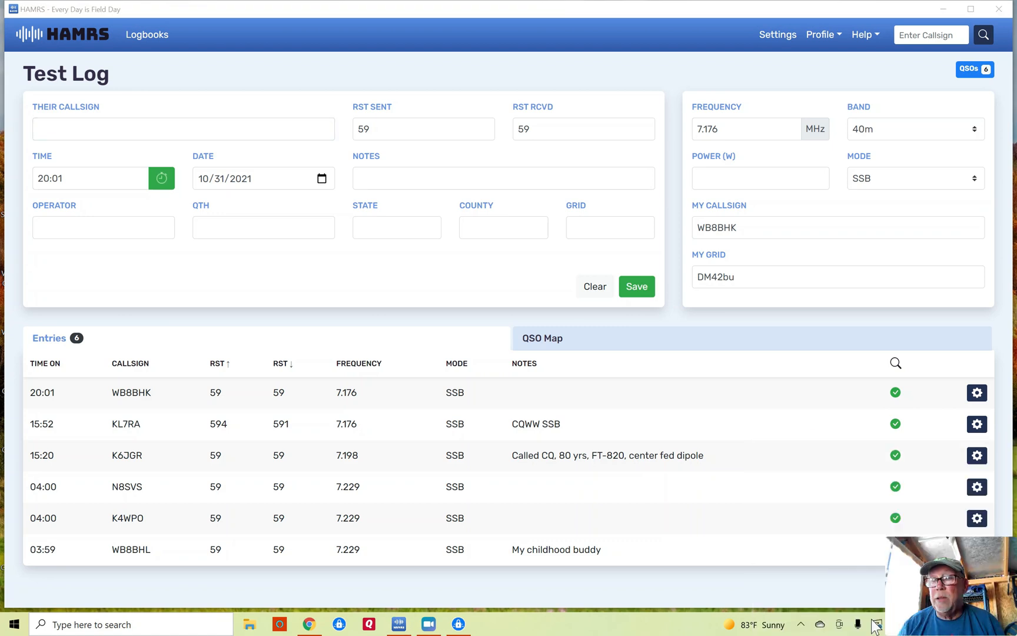
pyautogui.click(977, 396)
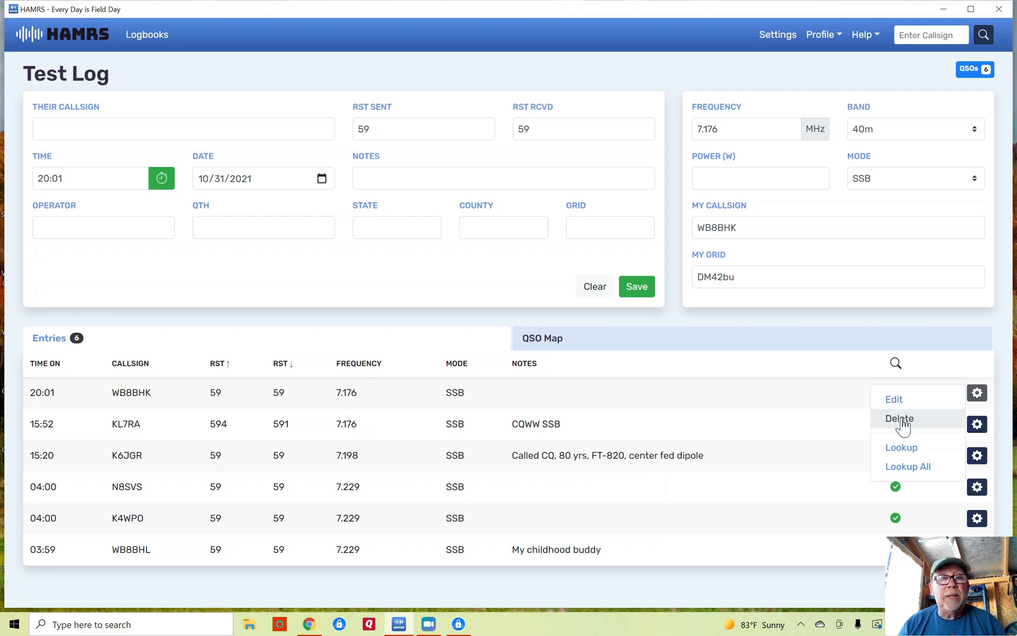
pyautogui.click(901, 419)
pyautogui.click(628, 129)
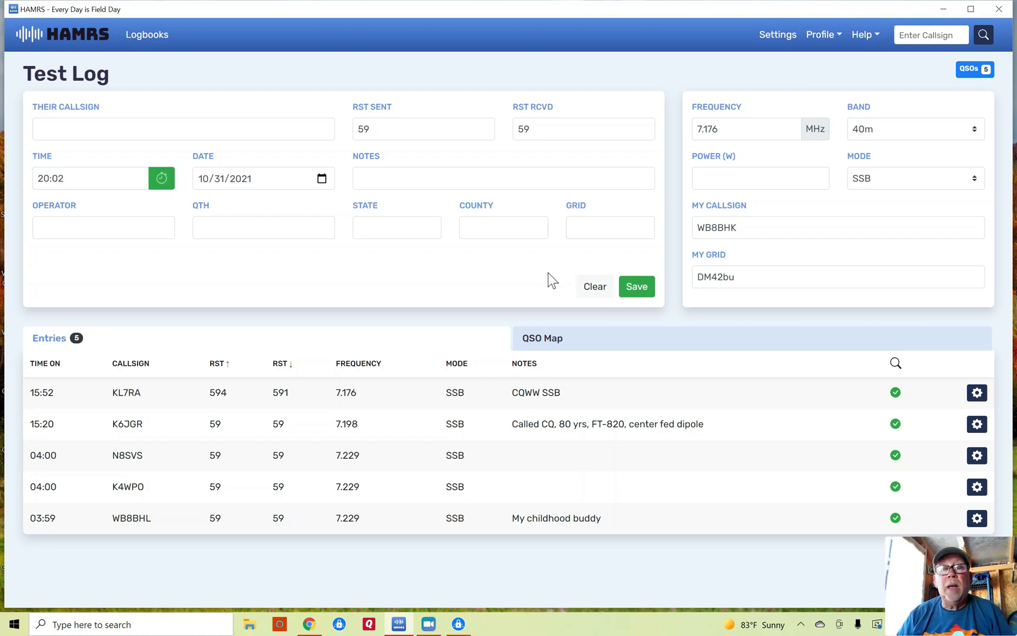
# Step: Go to the logbooks list and start an .ADI export of Test Log
pyautogui.click(35, 40)
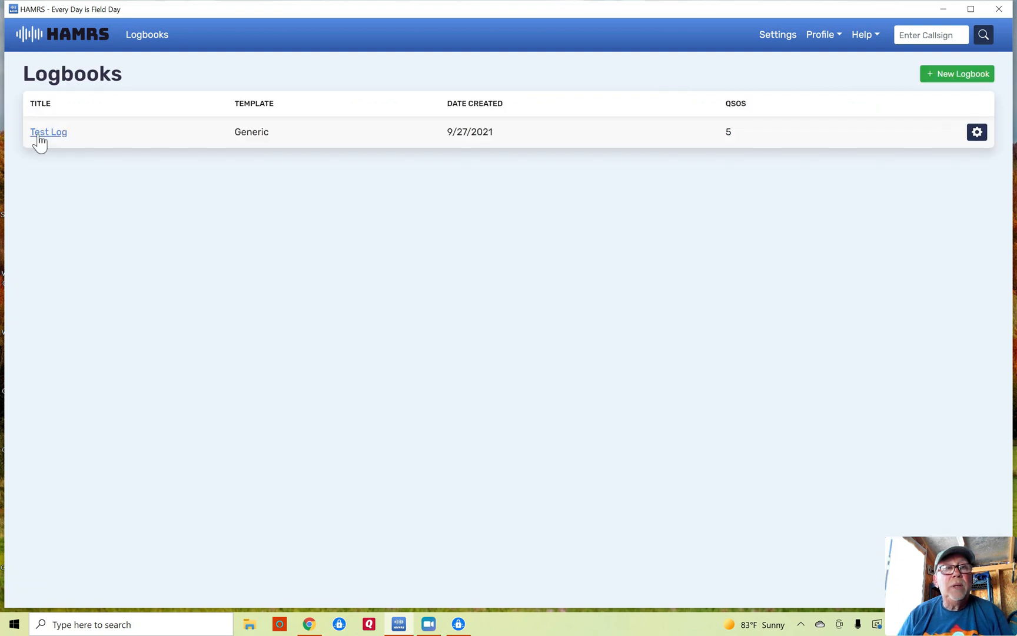
pyautogui.click(976, 133)
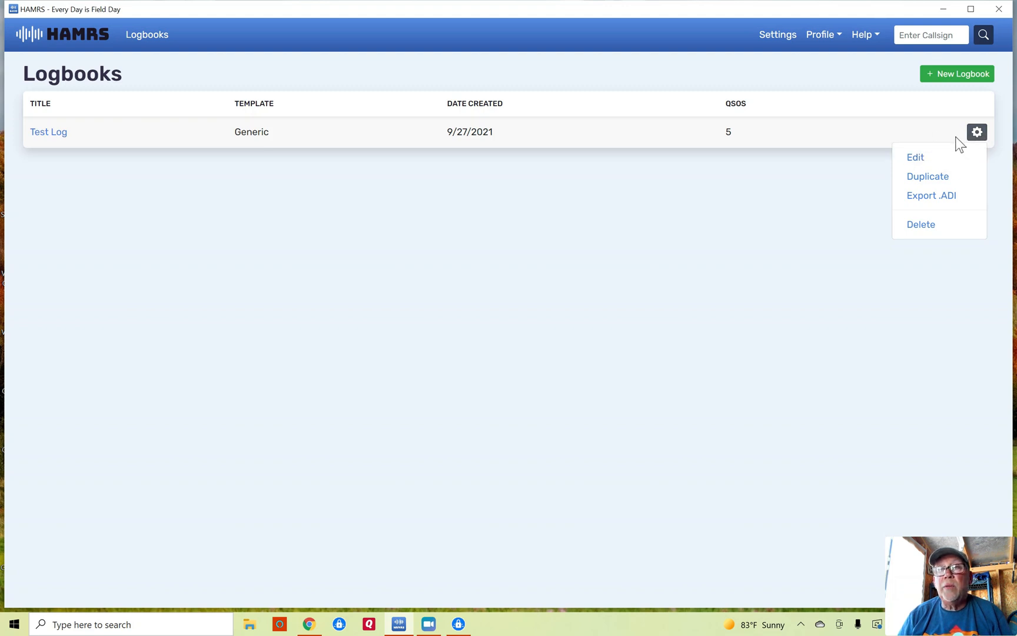
pyautogui.click(927, 198)
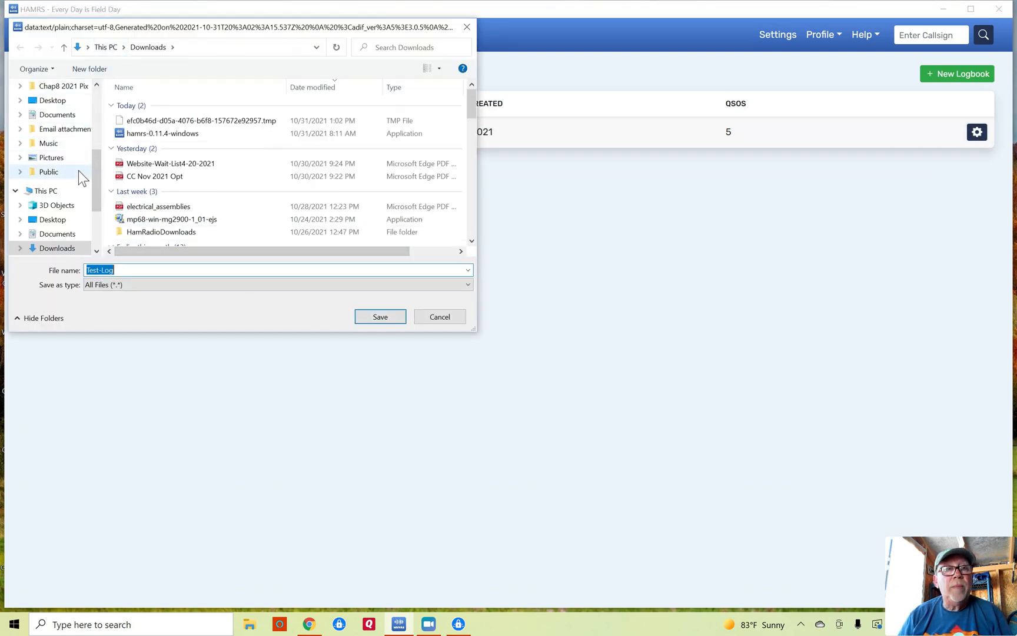
# Step: Save the export as Test-Log in the Ham Radio folder, within the personal folder in My Drive on Google Drive
pyautogui.scroll(-2, 95, 252)
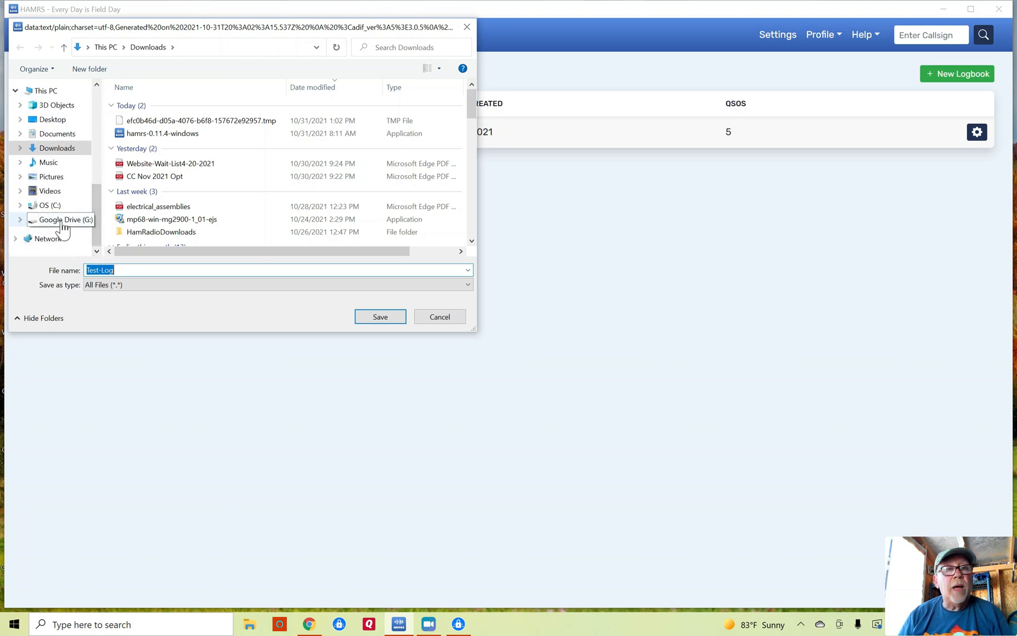
pyautogui.click(63, 223)
pyautogui.doubleClick(130, 106)
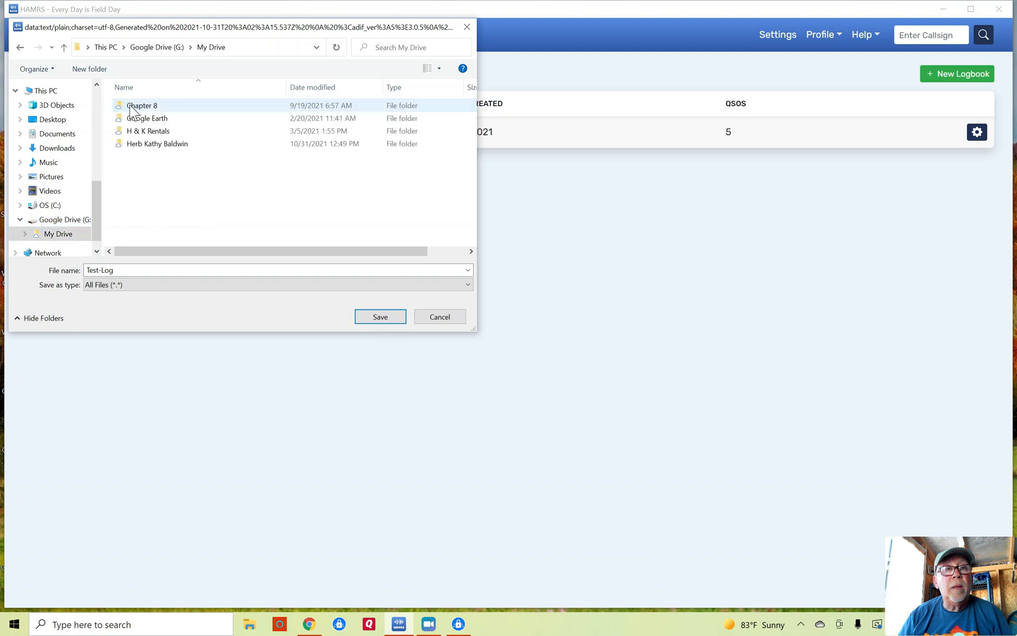
pyautogui.doubleClick(150, 144)
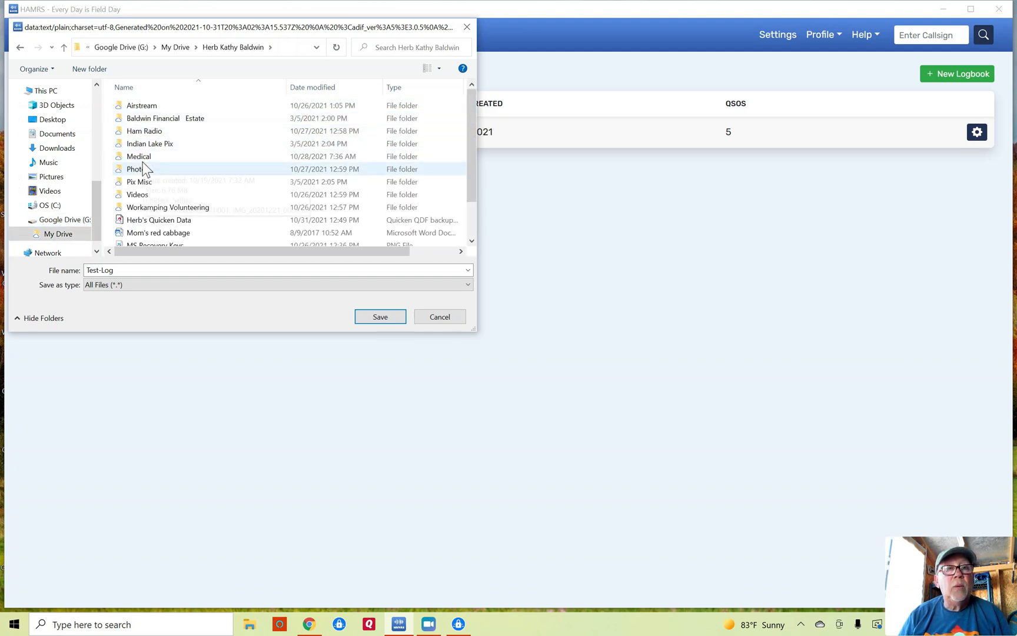
pyautogui.doubleClick(141, 132)
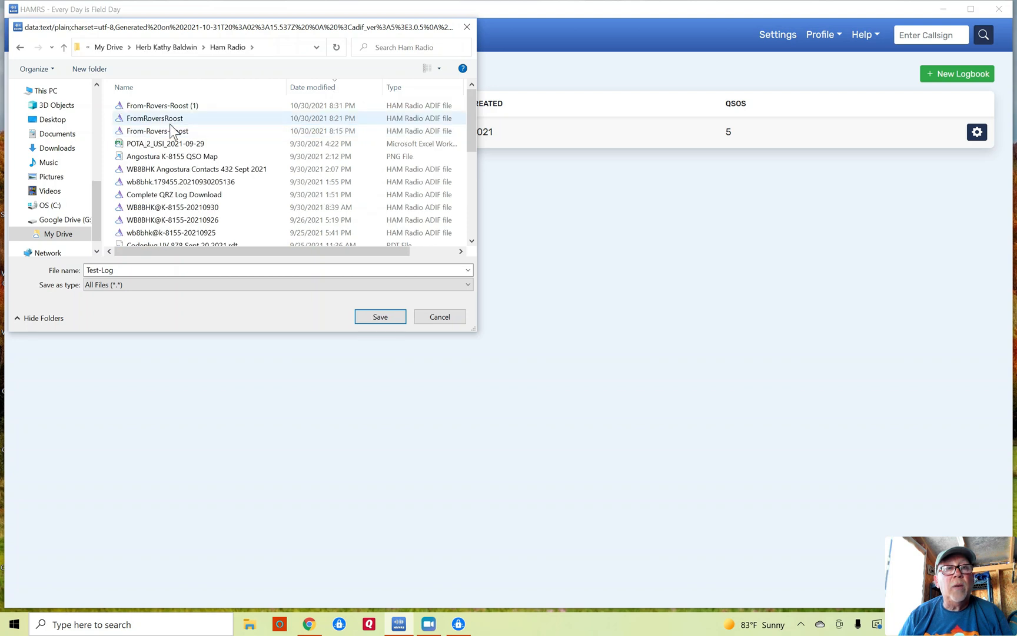
pyautogui.scroll(-5, 170, 124)
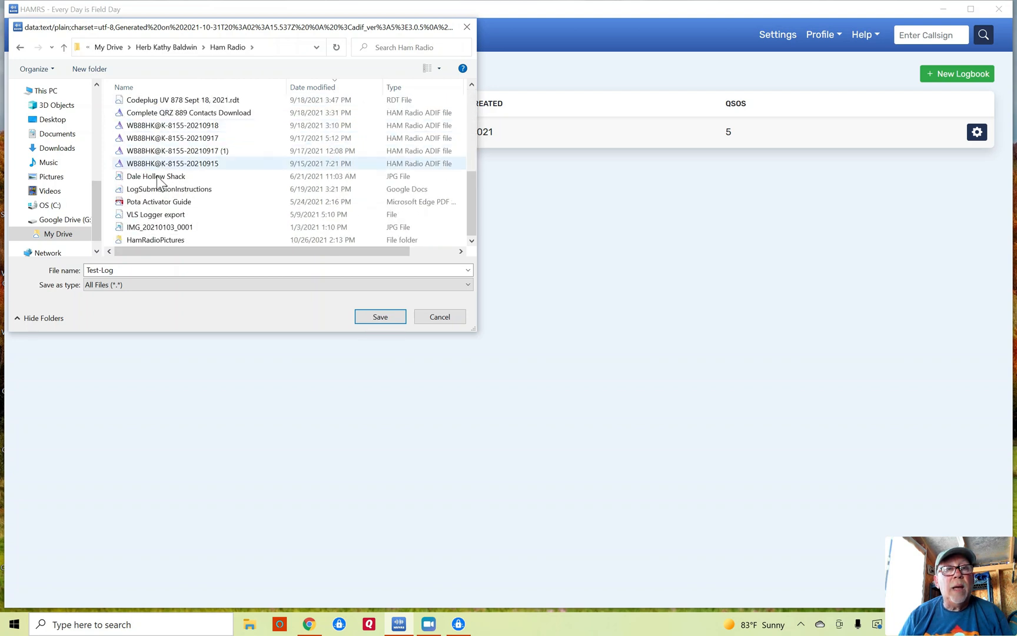
pyautogui.scroll(5, 170, 180)
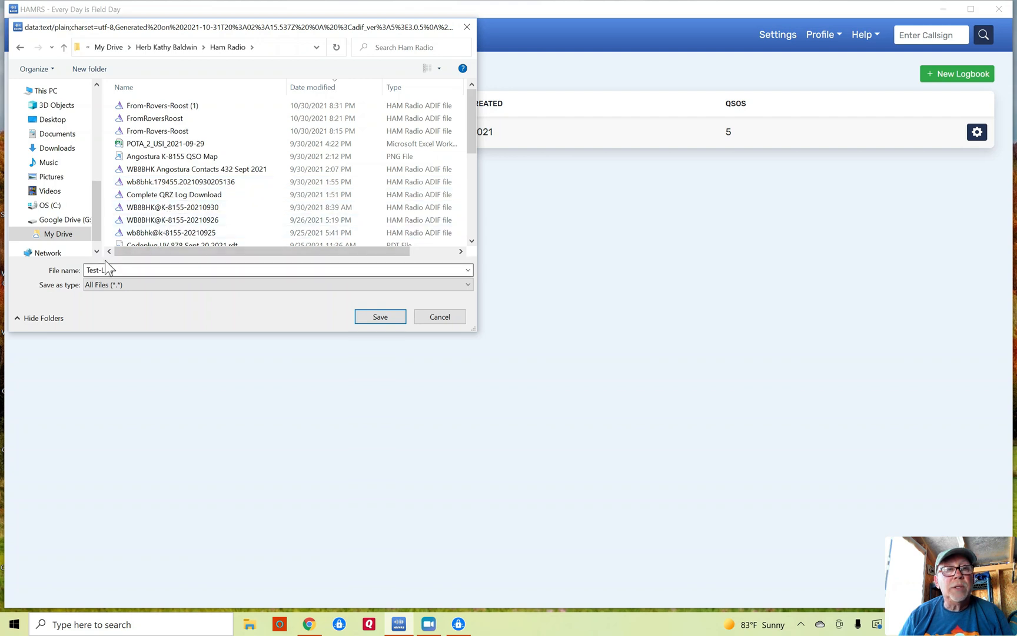
pyautogui.click(362, 318)
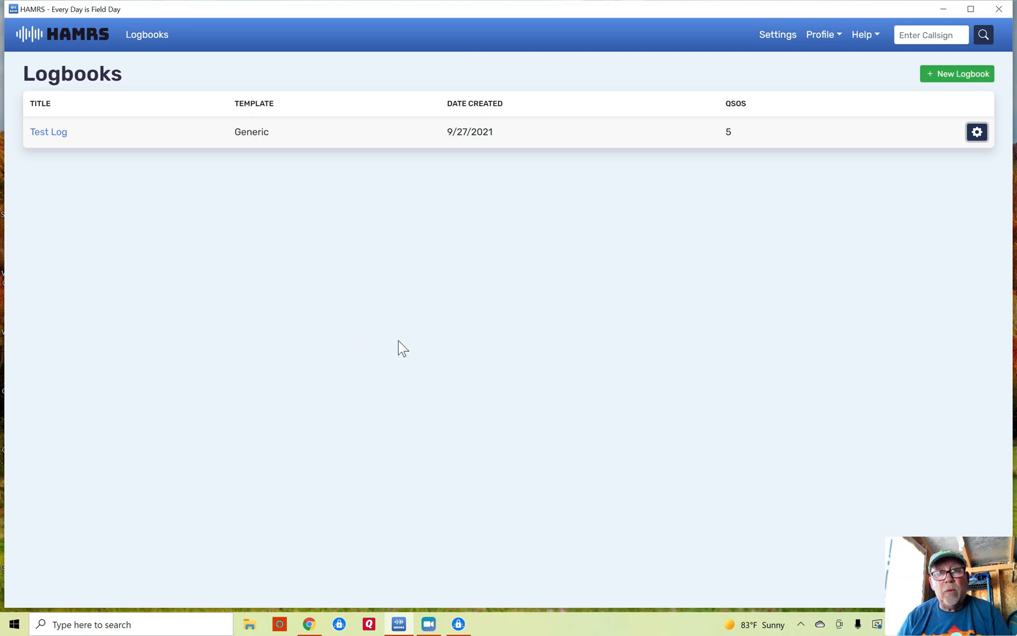
# Step: Minimize the logging program, switch to the QRZ.COM logbook in Chrome and open the logbook's settings
pyautogui.click(944, 9)
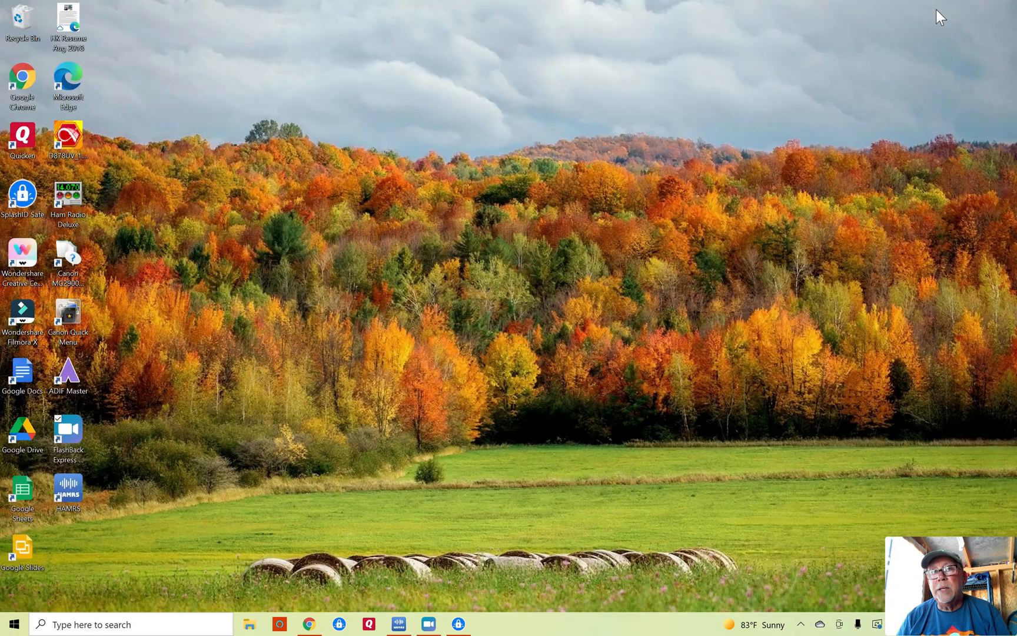
pyautogui.click(309, 624)
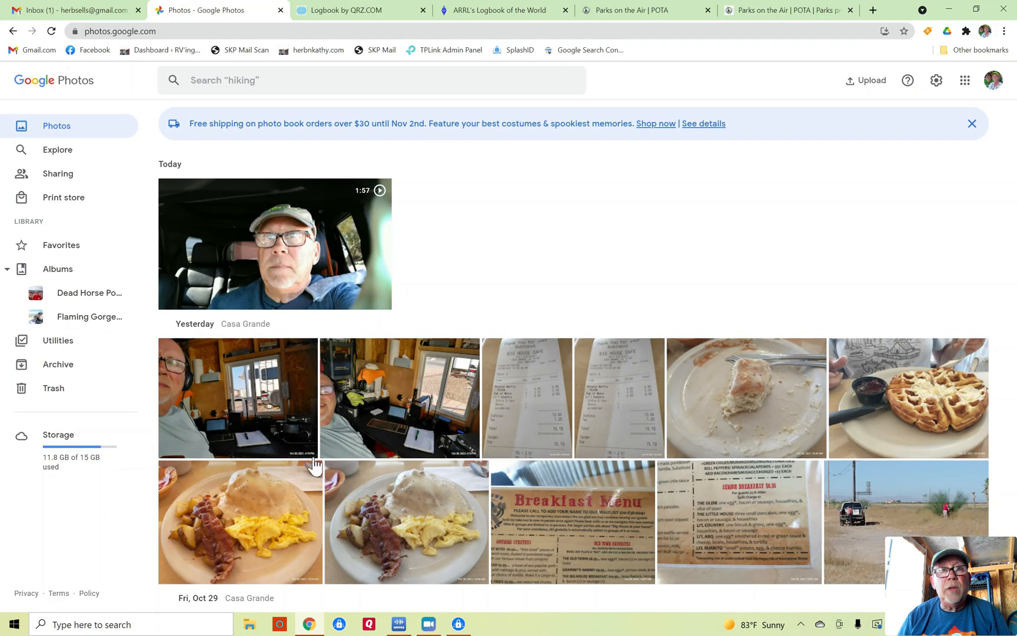
pyautogui.click(344, 16)
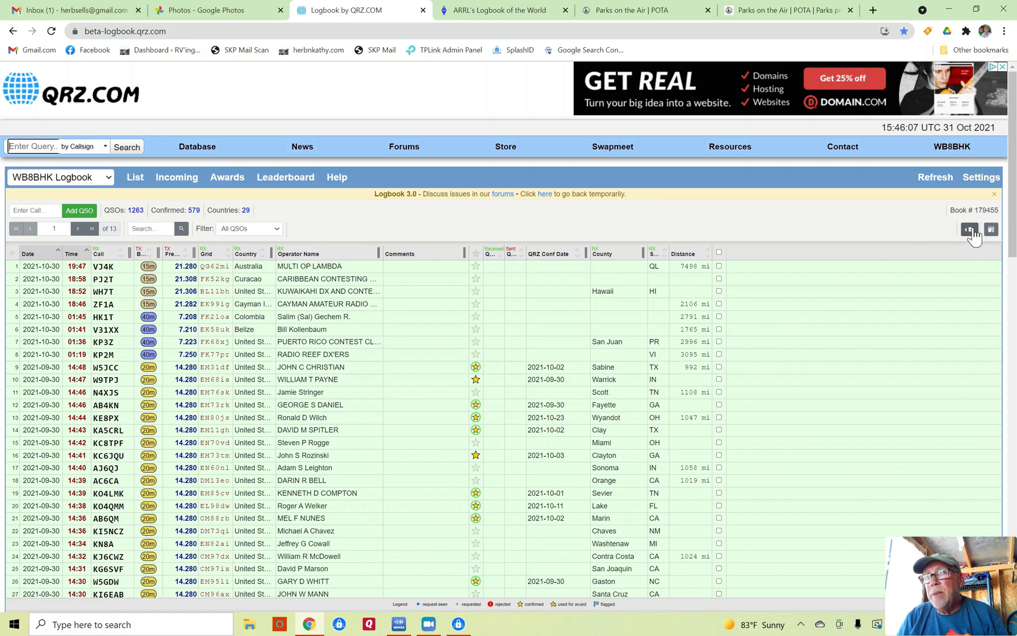
pyautogui.click(979, 177)
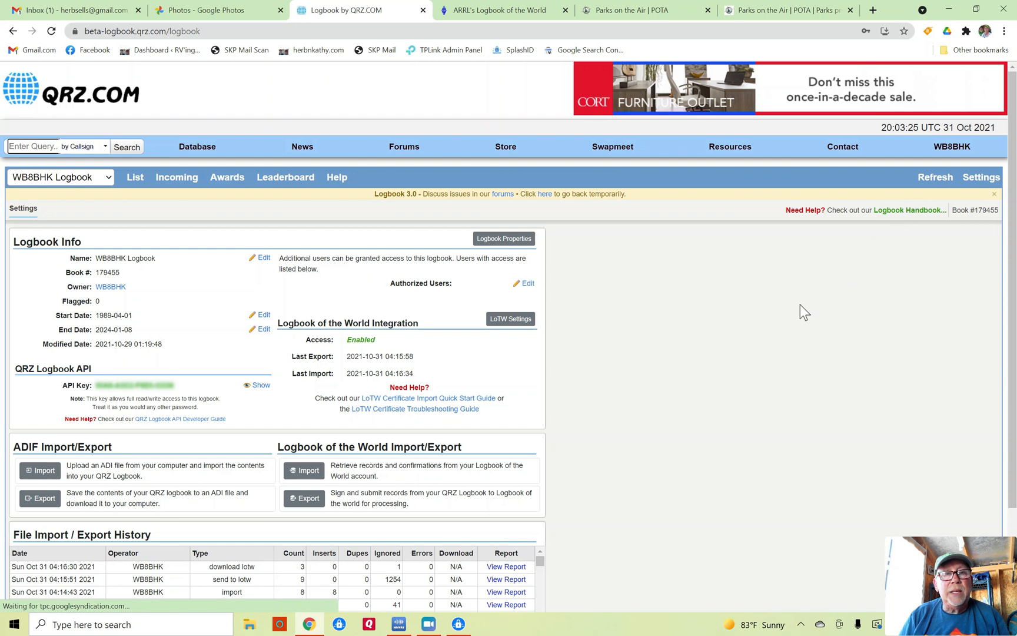
pyautogui.scroll(-2, 799, 304)
pyautogui.scroll(1, 798, 307)
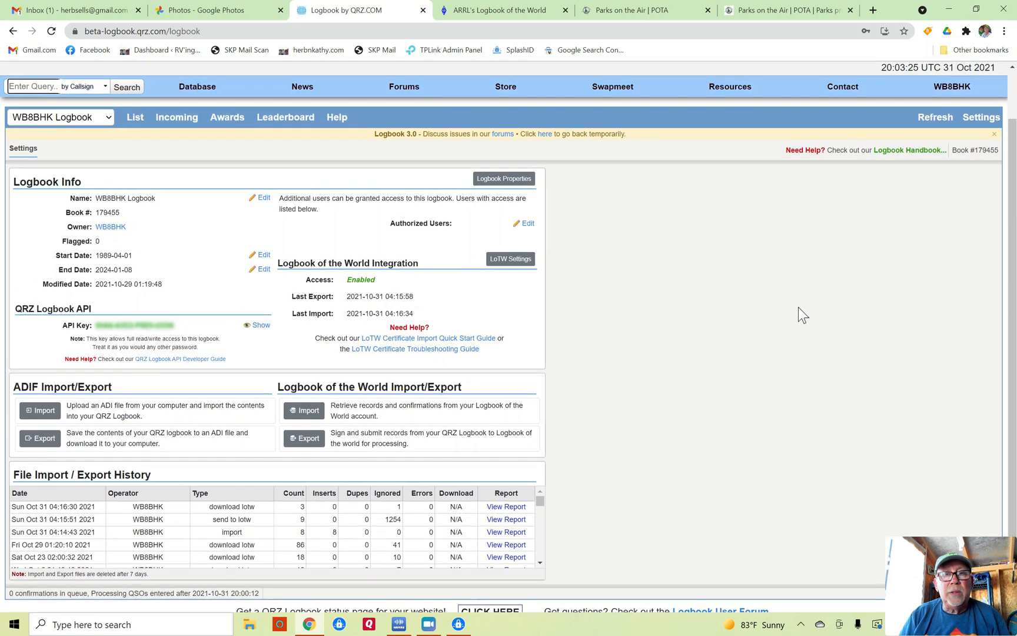
# Step: Open the QRZ logbook's properties and review the location details used as defaults for new QSOs
pyautogui.click(507, 180)
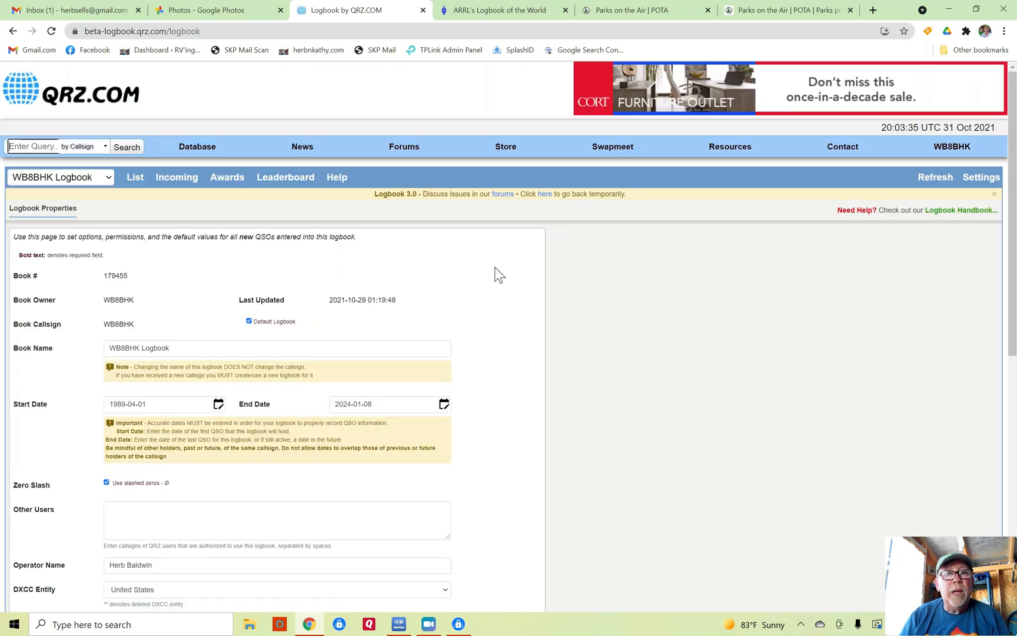
pyautogui.scroll(-3, 495, 269)
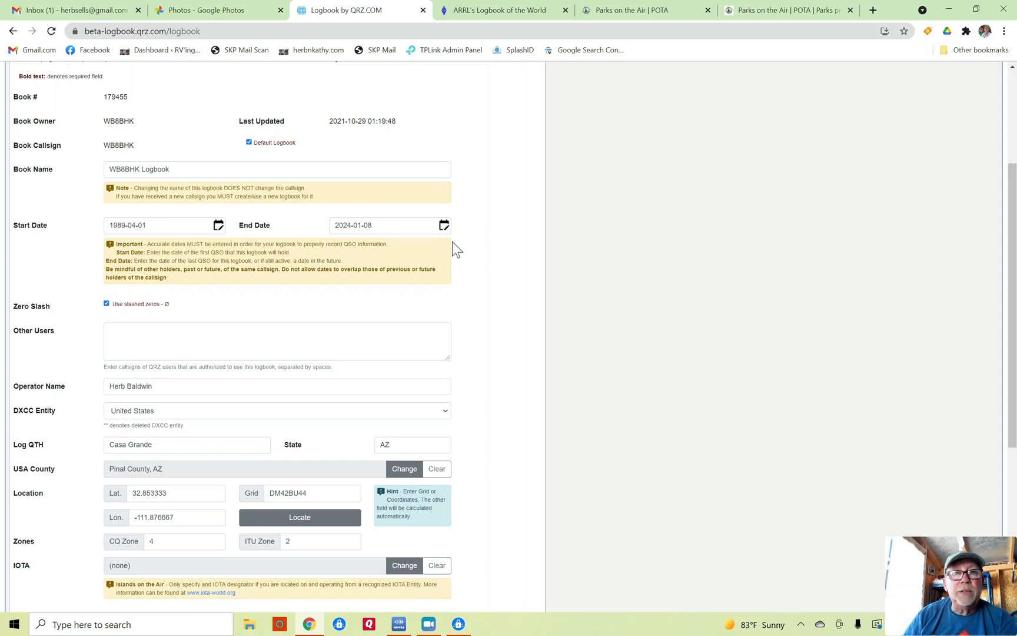
pyautogui.scroll(-1, 462, 253)
pyautogui.scroll(-2, 459, 251)
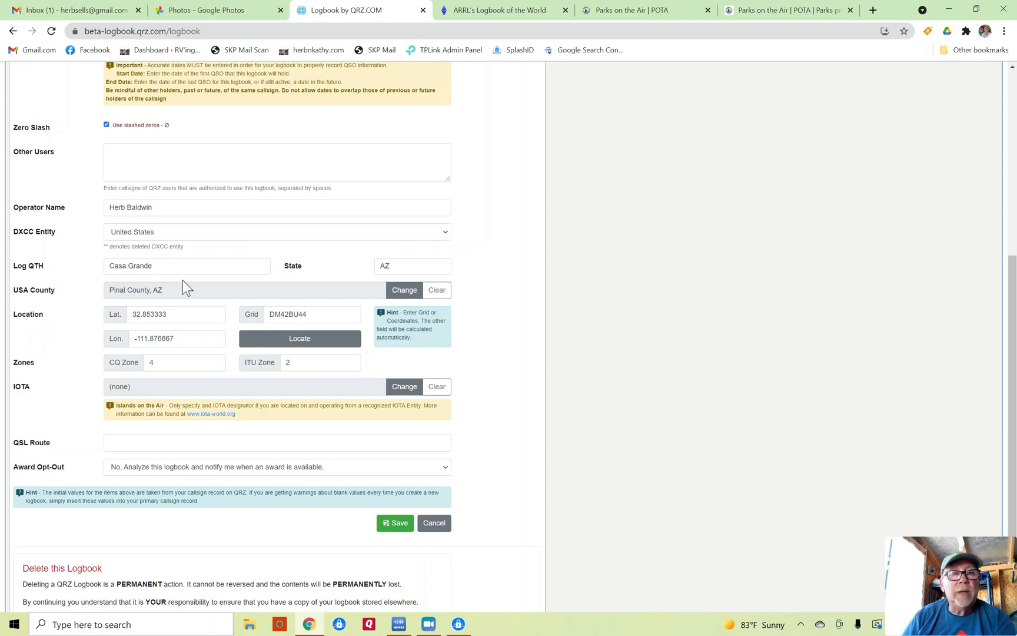
# Step: Search the county finder for pinal and set the logbook's USA County to Pinal County, AZ
pyautogui.click(402, 293)
pyautogui.click(59, 90)
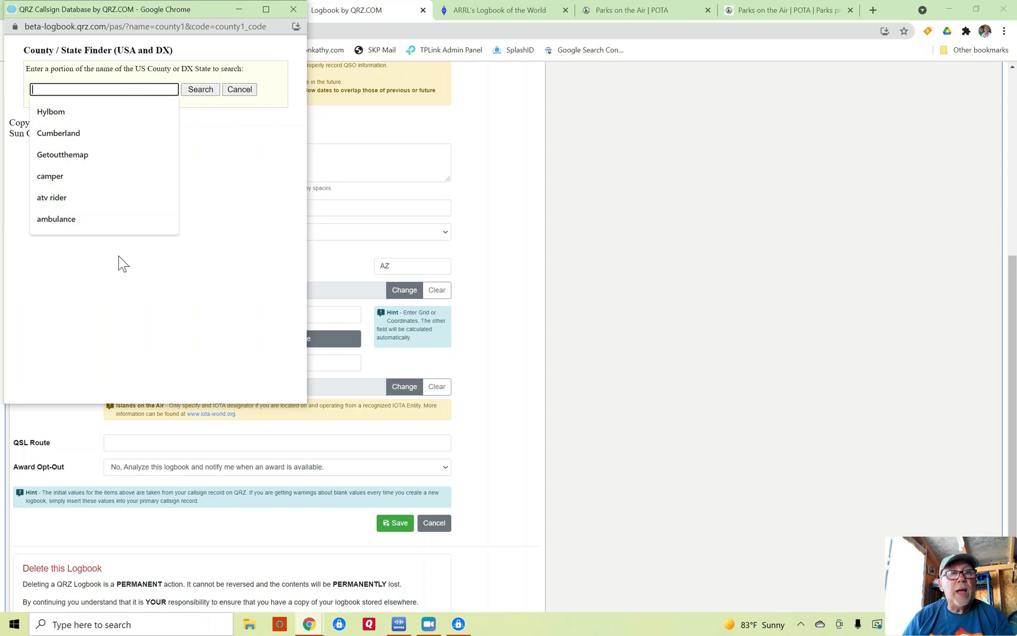
pyautogui.write('pi')
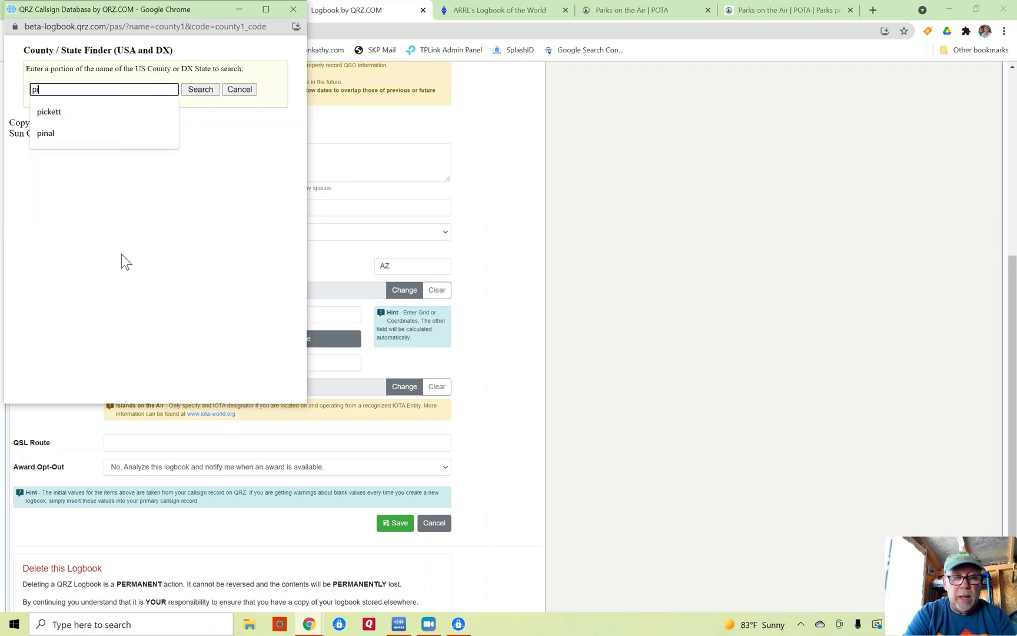
pyautogui.write('nal')
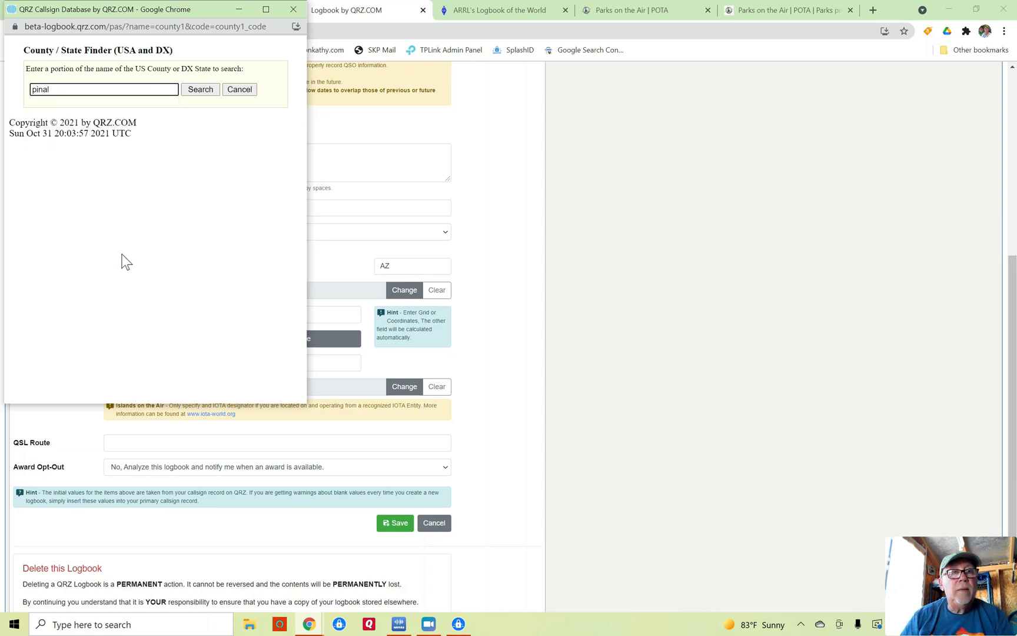
pyautogui.click(203, 92)
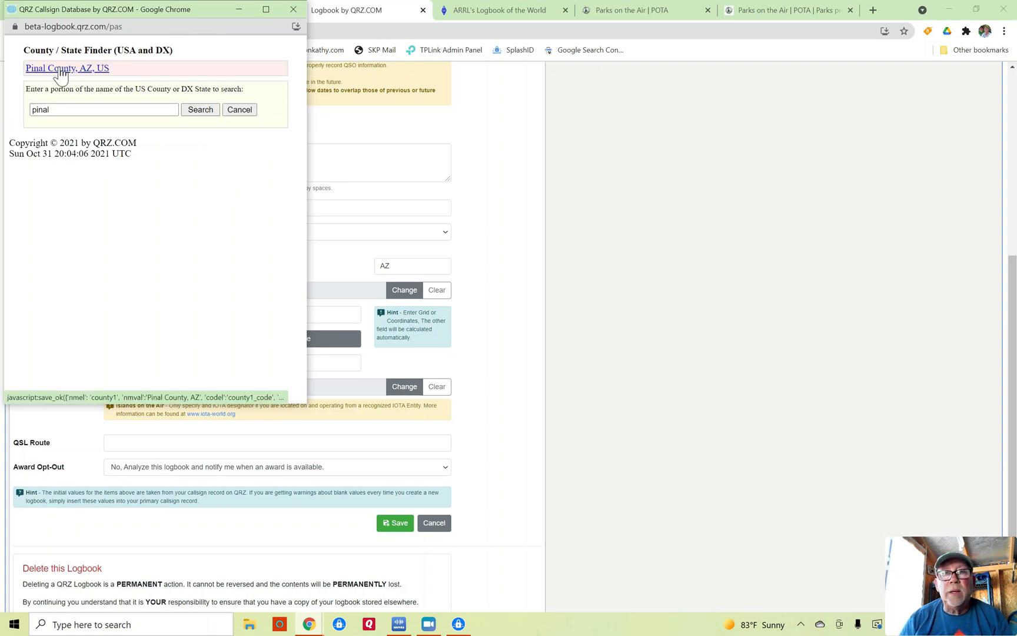
pyautogui.click(62, 73)
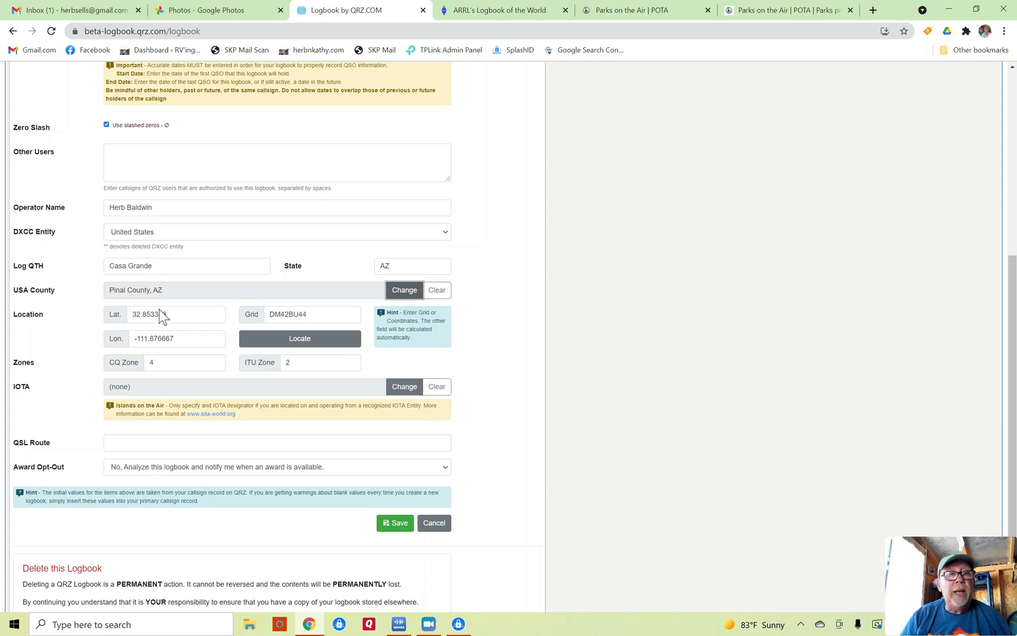
# Step: Save the QRZ logbook's properties with CQ Zone 4
pyautogui.click(146, 357)
pyautogui.write('4')
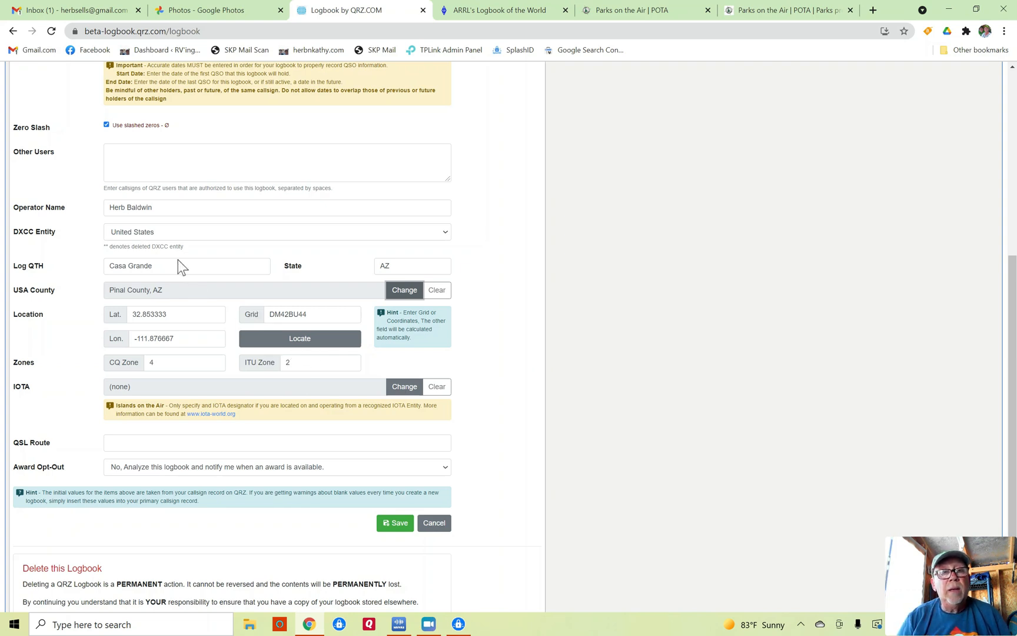
pyautogui.click(393, 523)
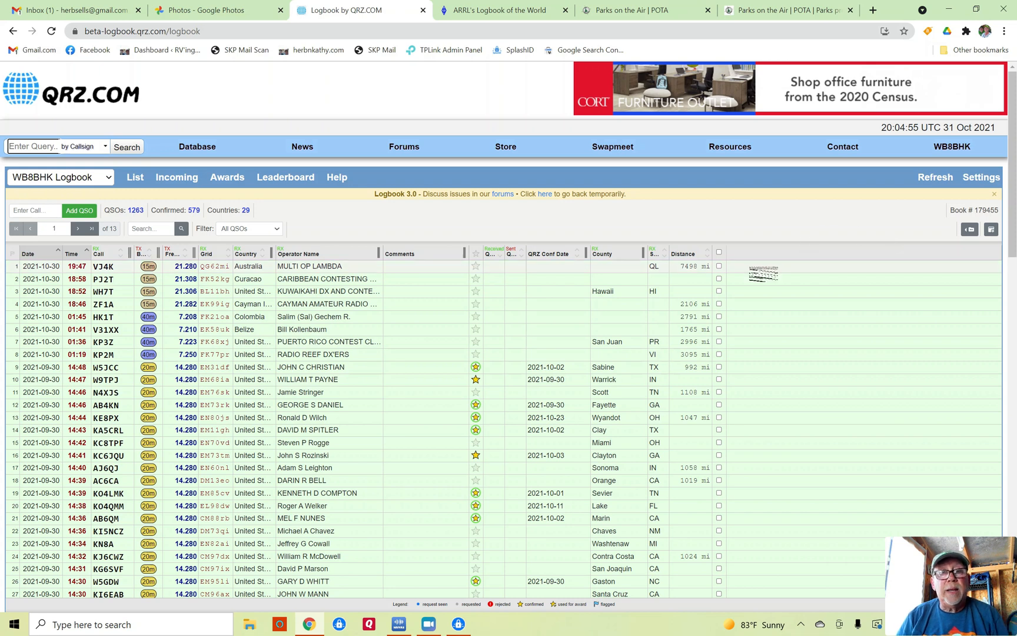
# Step: Switch to HAMRS, review the contacts in Test Log, and return to the QRZ logbook in Chrome
pyautogui.click(407, 624)
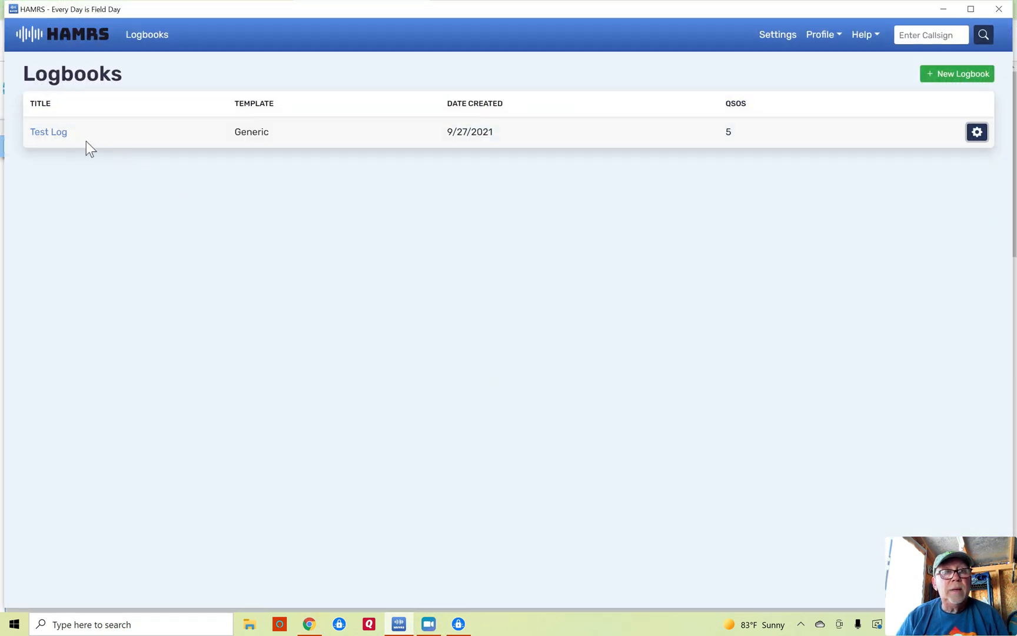
pyautogui.click(56, 134)
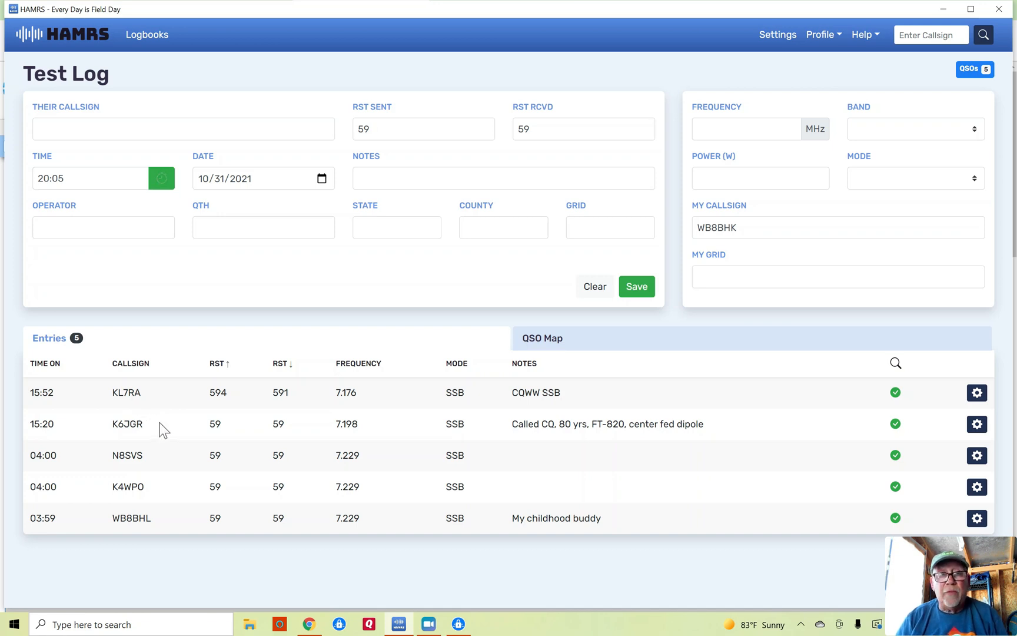
pyautogui.click(309, 623)
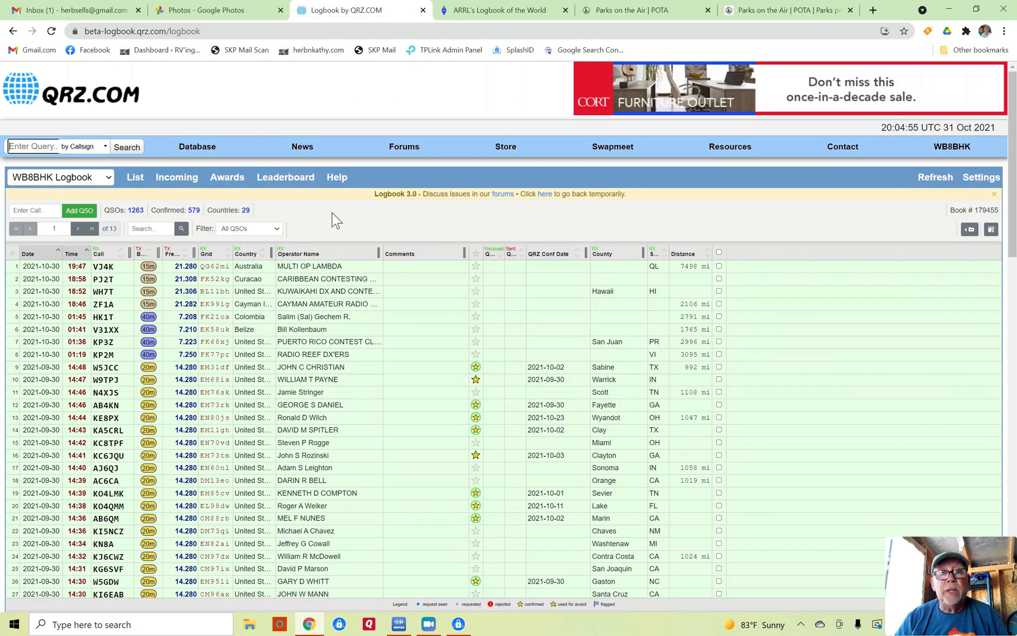
# Step: Import Test-Log.adi from the Ham Radio folder into the QRZ logbook, with an e-mail report after processing
pyautogui.click(970, 230)
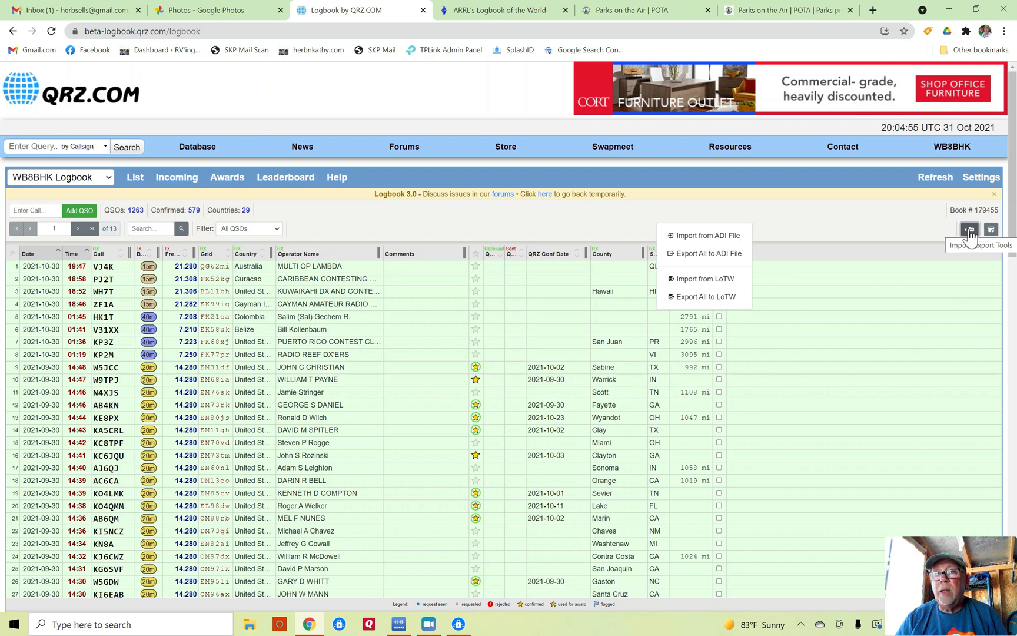
pyautogui.click(705, 237)
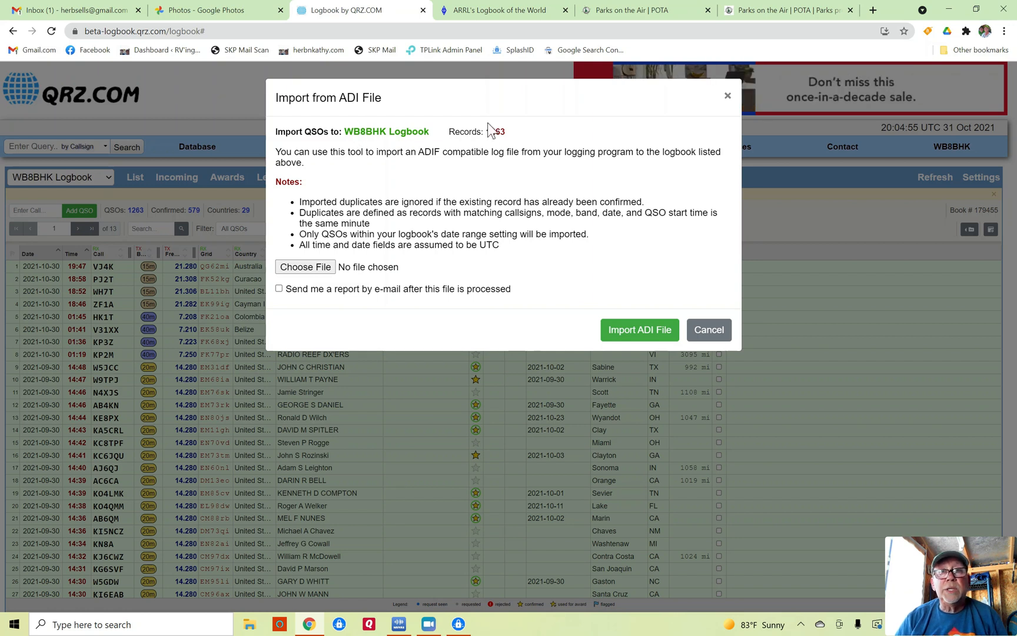
pyautogui.click(314, 268)
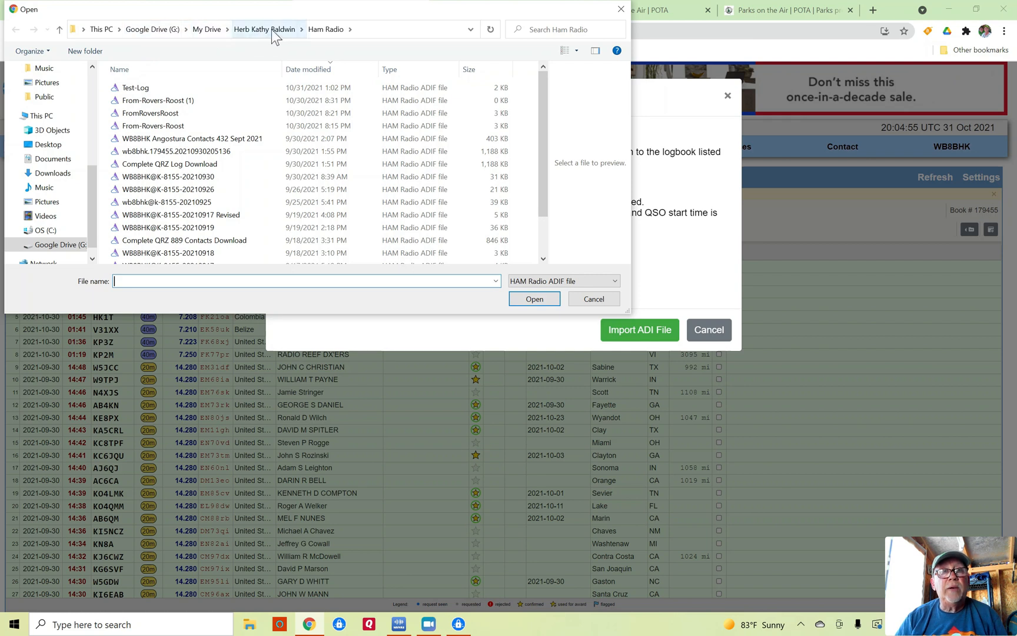
pyautogui.click(136, 88)
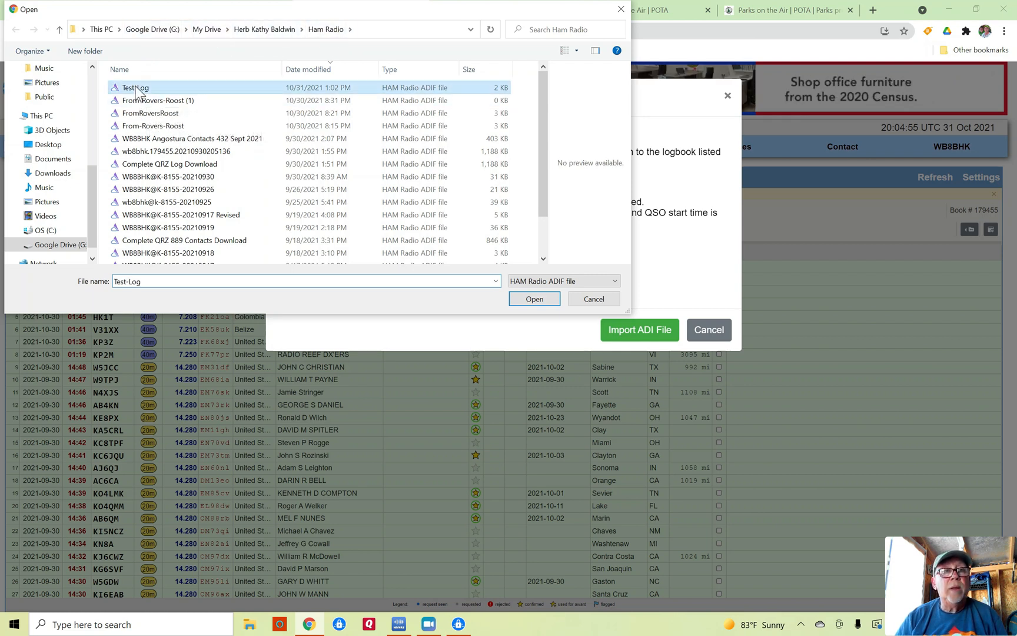
pyautogui.click(531, 299)
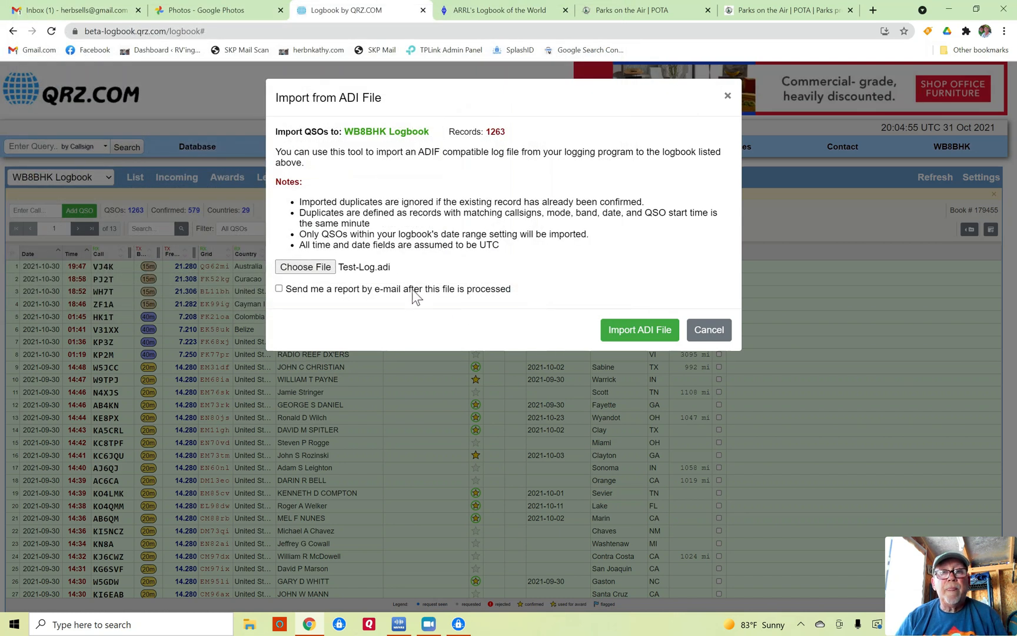
pyautogui.click(278, 289)
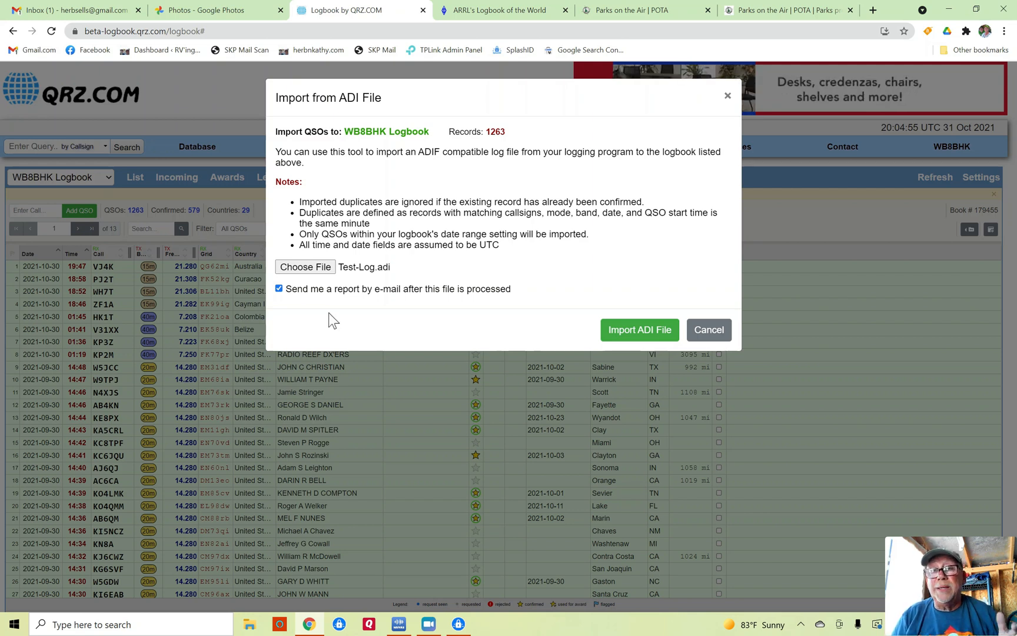
pyautogui.click(627, 331)
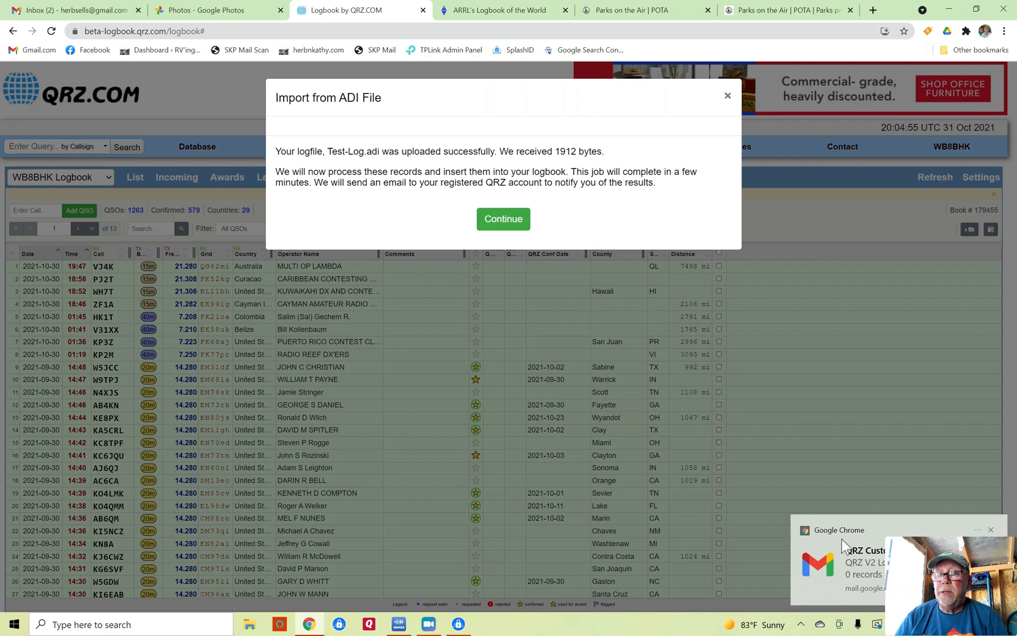
# Step: Read the e-mailed upload results from QRZ, close the message and reload the logbook
pyautogui.click(858, 540)
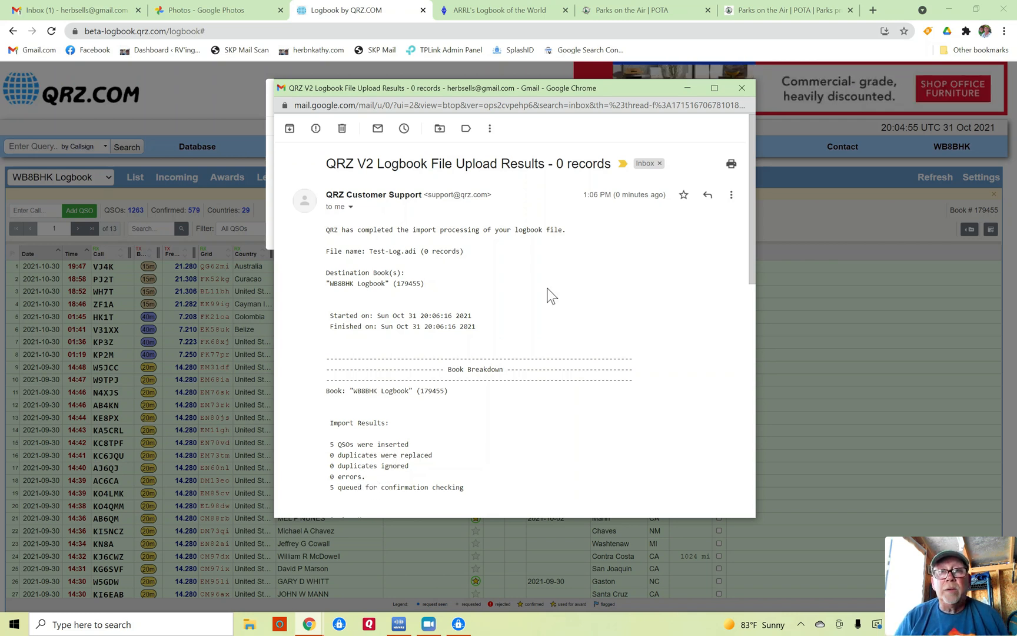
pyautogui.click(743, 89)
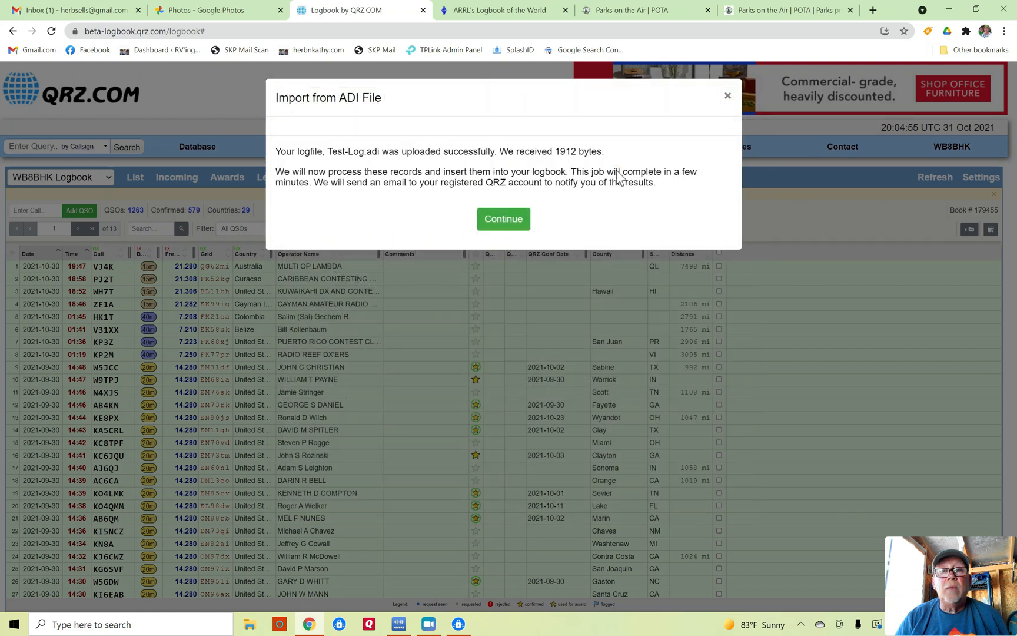
pyautogui.click(504, 219)
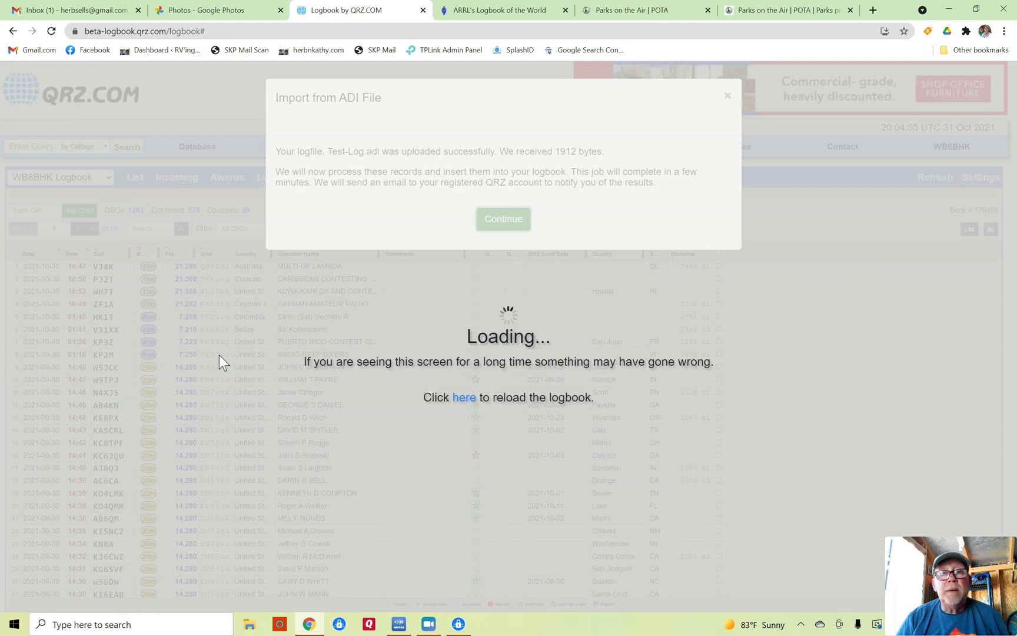
pyautogui.click(463, 398)
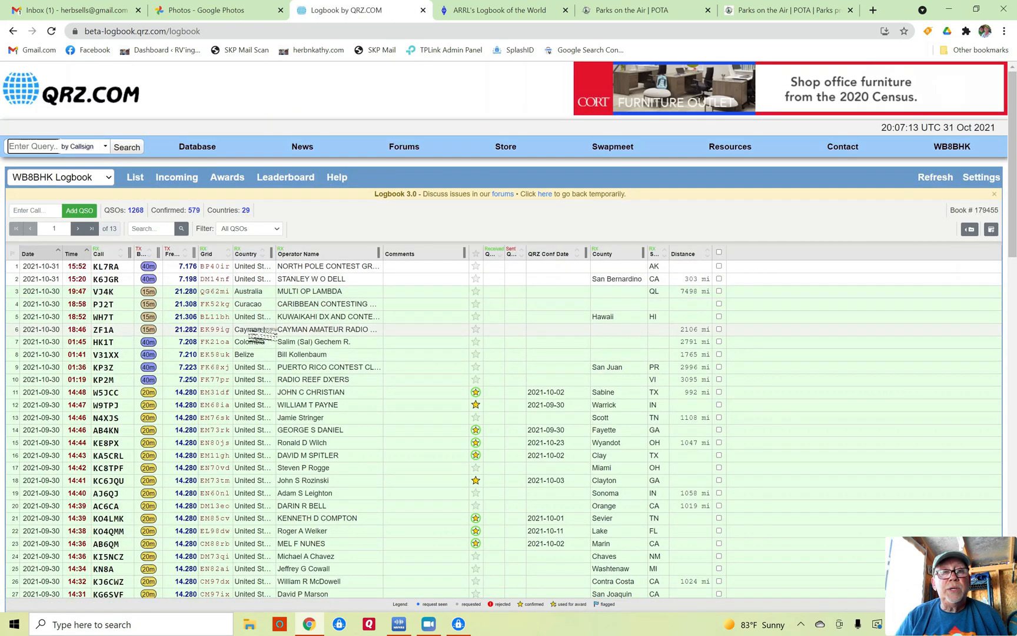
# Step: Look through the first page of the logbook for the newly imported October 31 and September 28 contacts
pyautogui.scroll(-10, 405, 403)
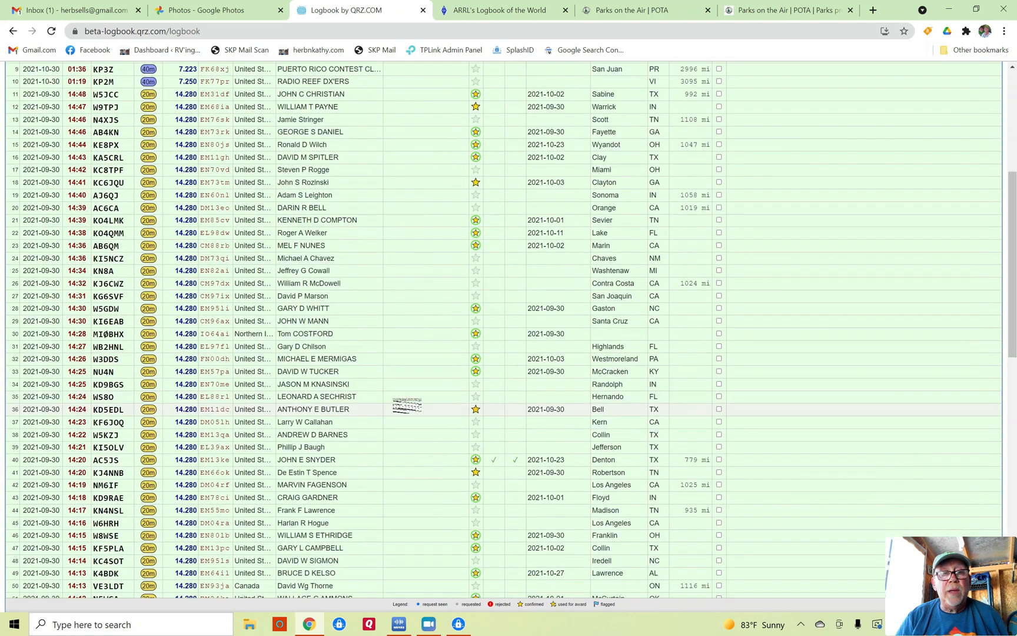
pyautogui.scroll(-8, 405, 403)
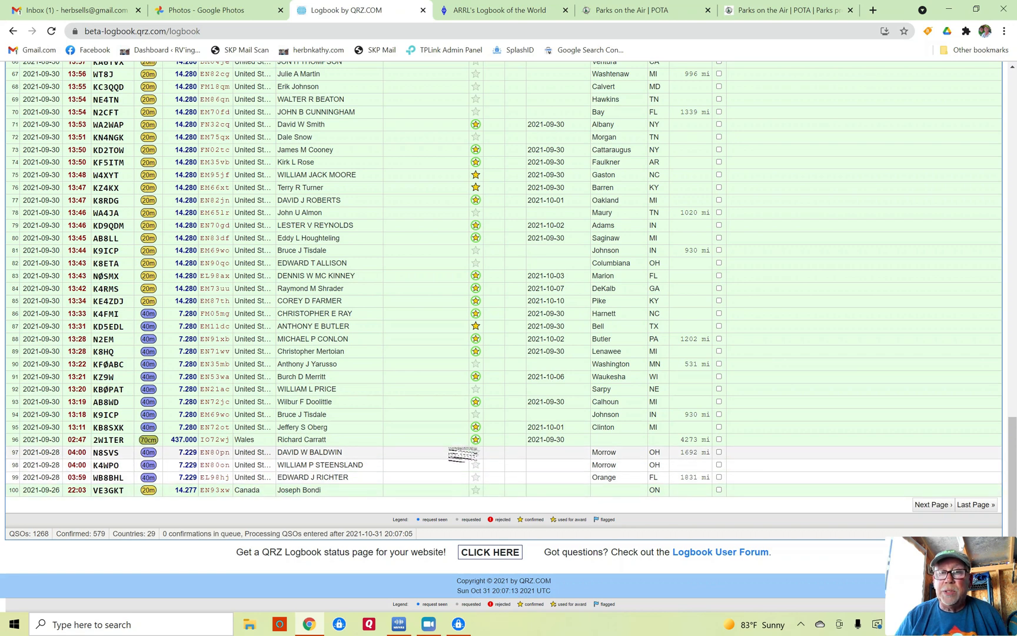
pyautogui.scroll(12, 425, 406)
pyautogui.scroll(4, 425, 406)
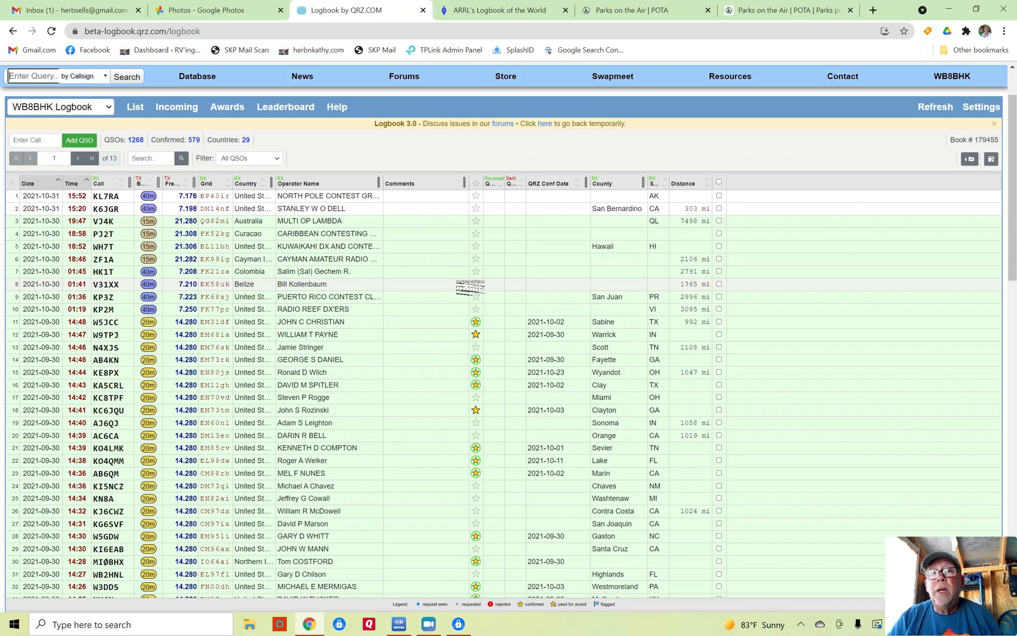
# Step: Export the logbook's new and/or updated records to Logbook of the World and close the export results
pyautogui.click(970, 160)
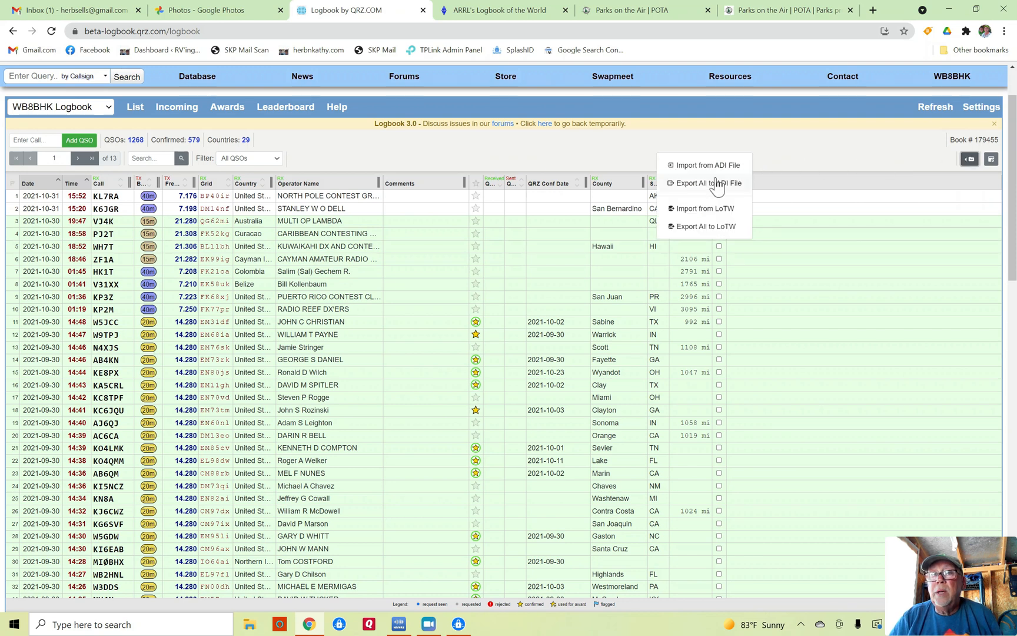
pyautogui.click(706, 227)
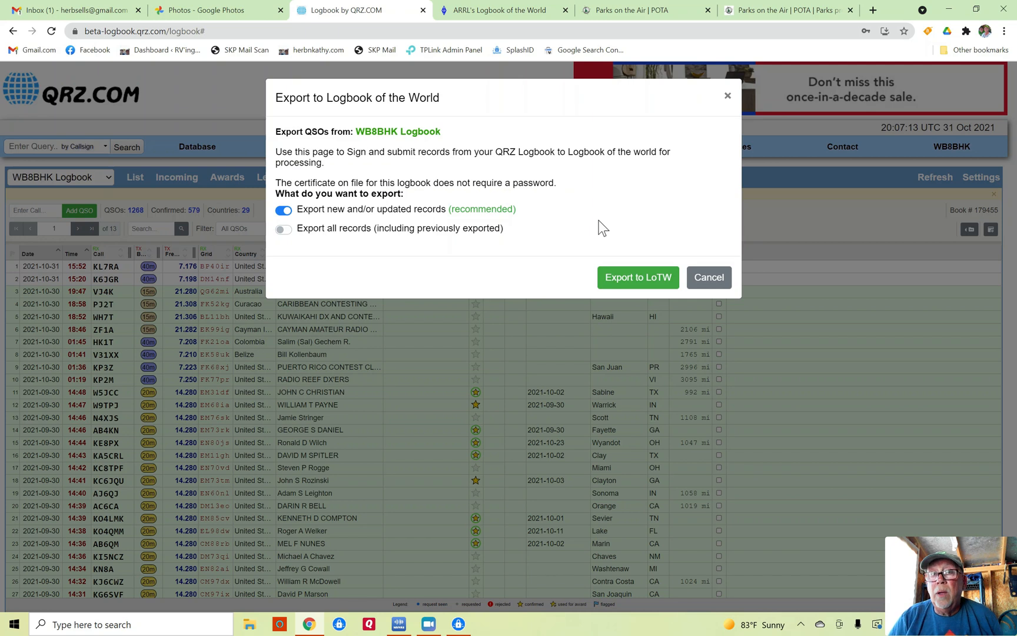
pyautogui.click(631, 280)
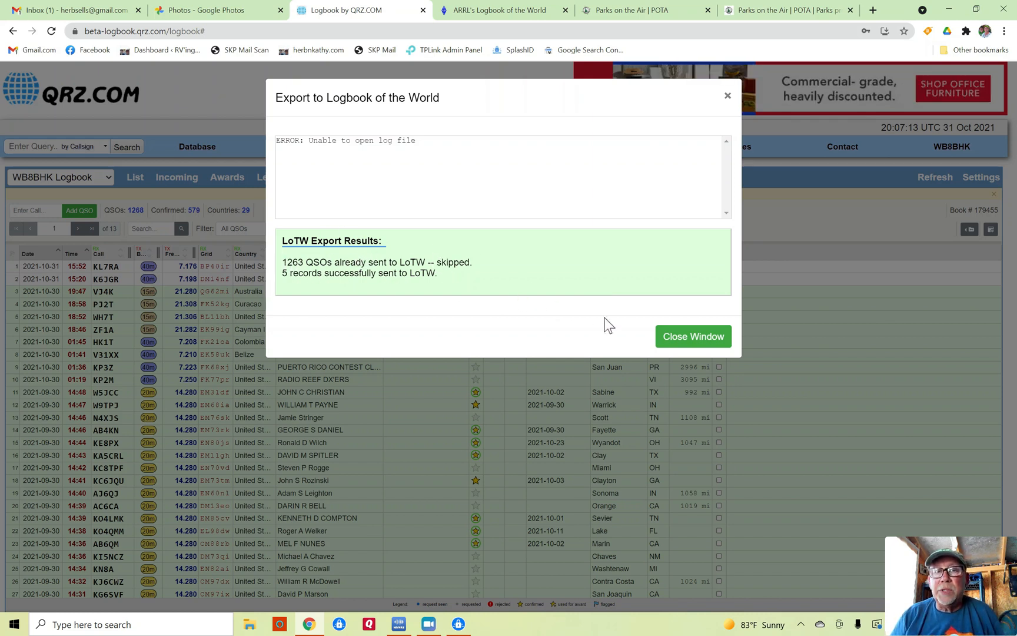
pyautogui.click(690, 338)
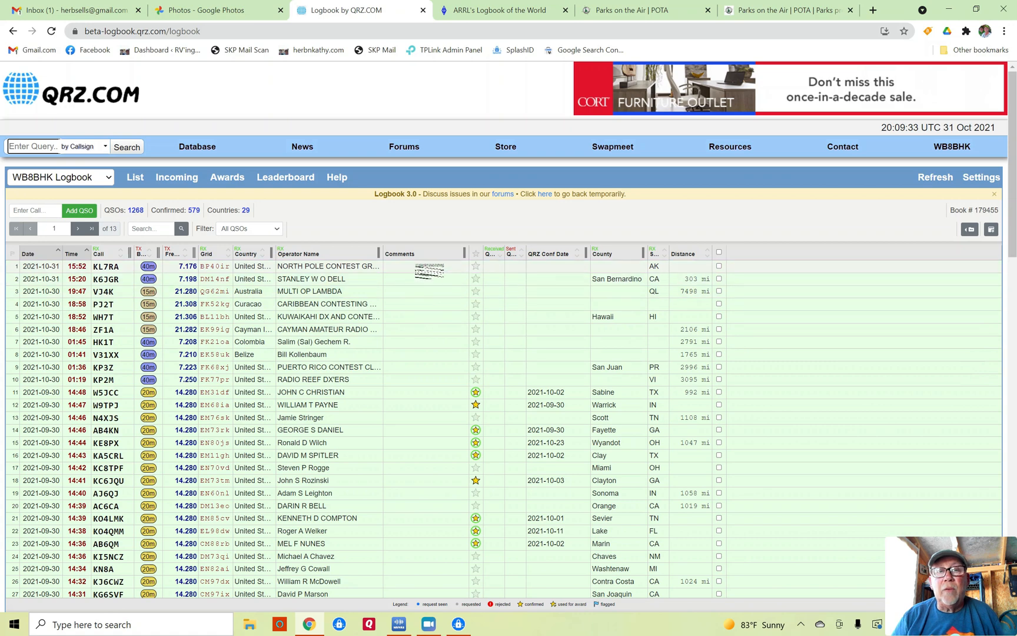
# Step: Check the row shading and sent status of the exported October 31 and September 28 contacts in the logbook list
pyautogui.scroll(-7, 436, 342)
pyautogui.scroll(-10, 439, 366)
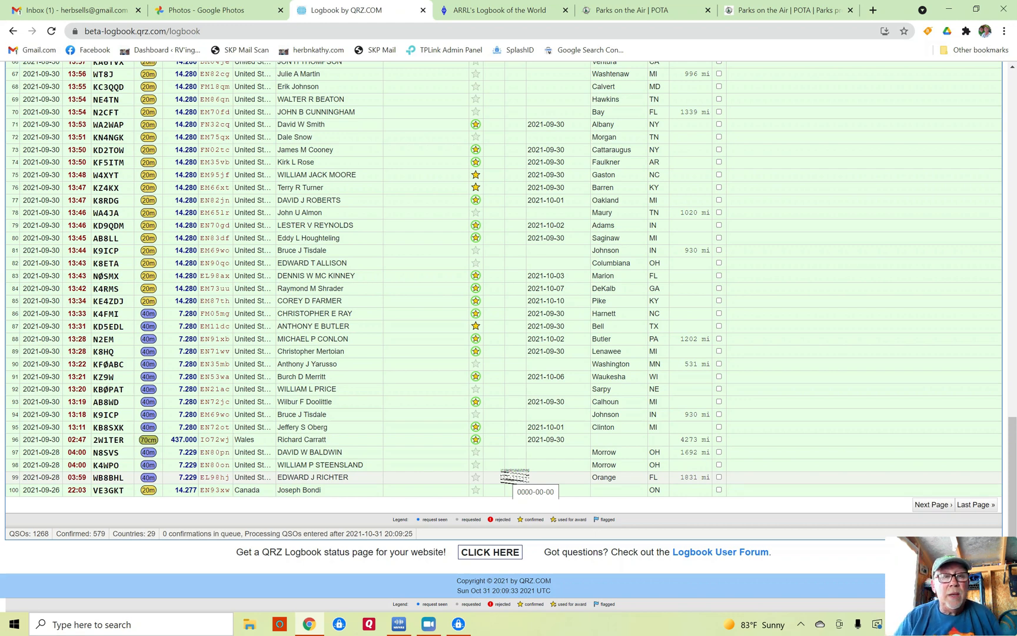
pyautogui.scroll(20, 514, 475)
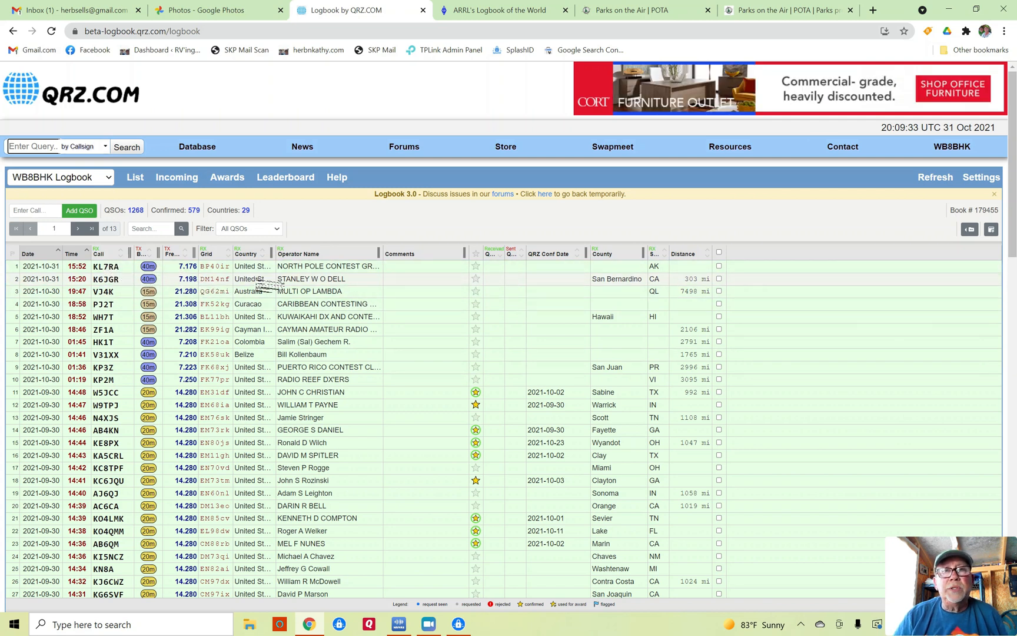
# Step: Switch to ARRL's Logbook of the World, list the most recent QSOs, and rerun that query to check for the exported contacts
pyautogui.click(488, 12)
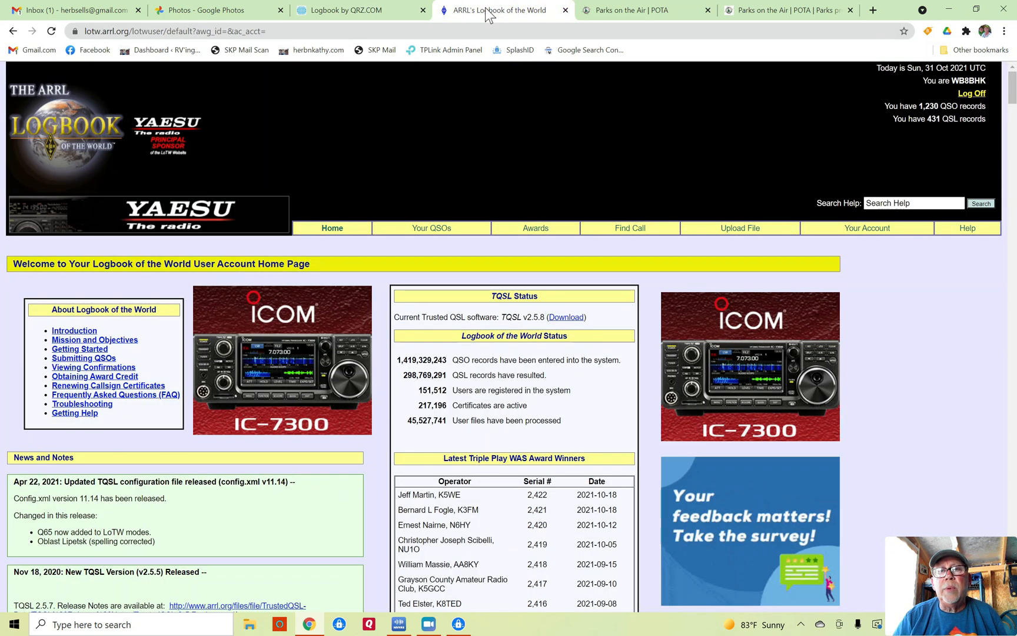
pyautogui.click(431, 228)
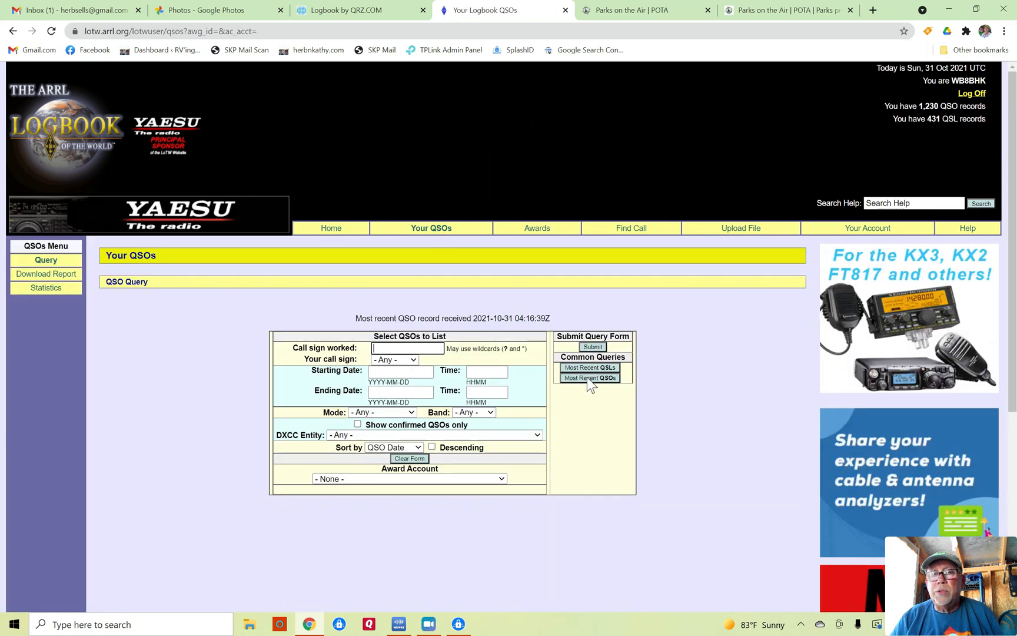
pyautogui.click(588, 377)
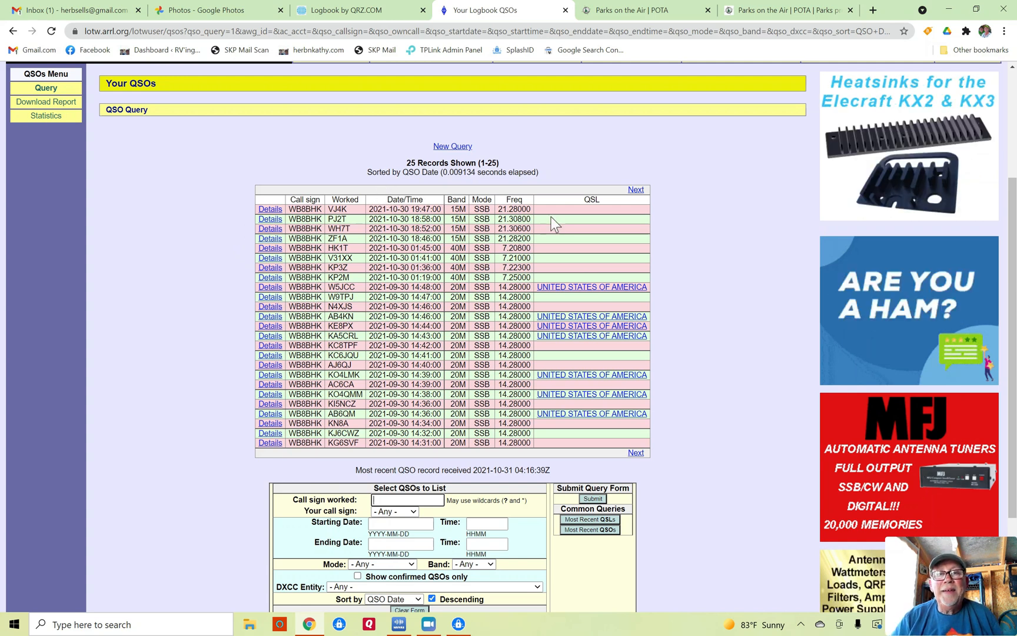
pyautogui.scroll(-1, 212, 374)
pyautogui.scroll(-2, 211, 374)
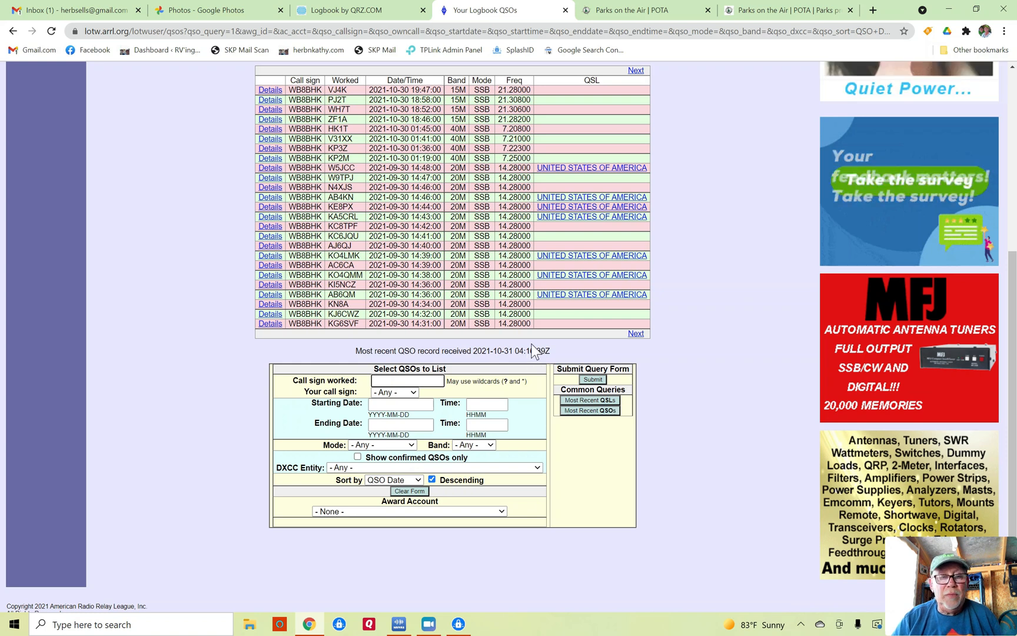
pyautogui.click(581, 411)
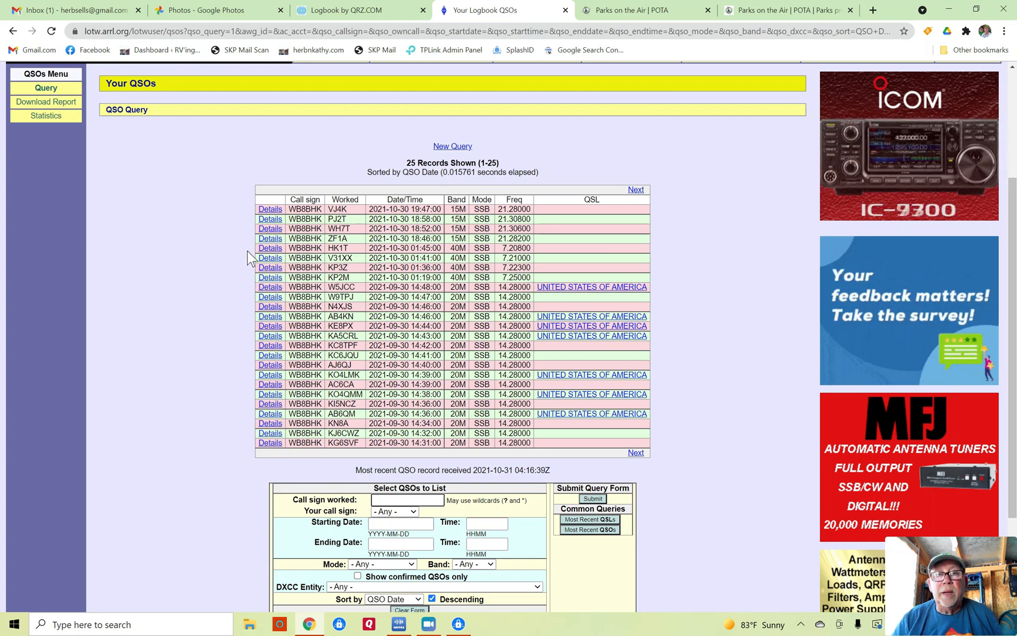
# Step: Check the account's QSO and QSL record totals on the Logbook of the World page
pyautogui.scroll(3, 233, 248)
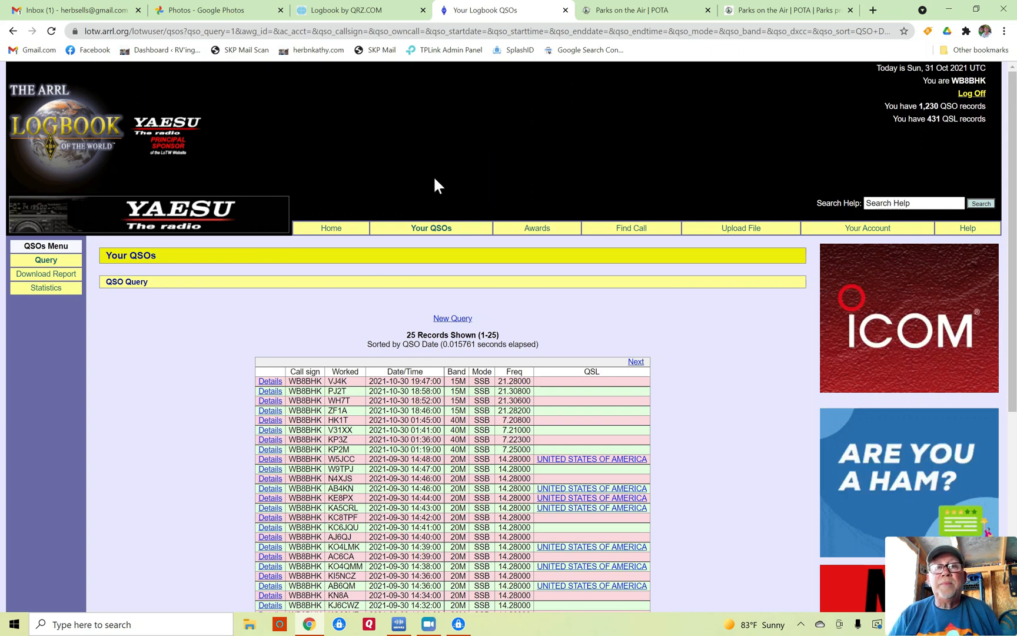
pyautogui.moveTo(959, 614)
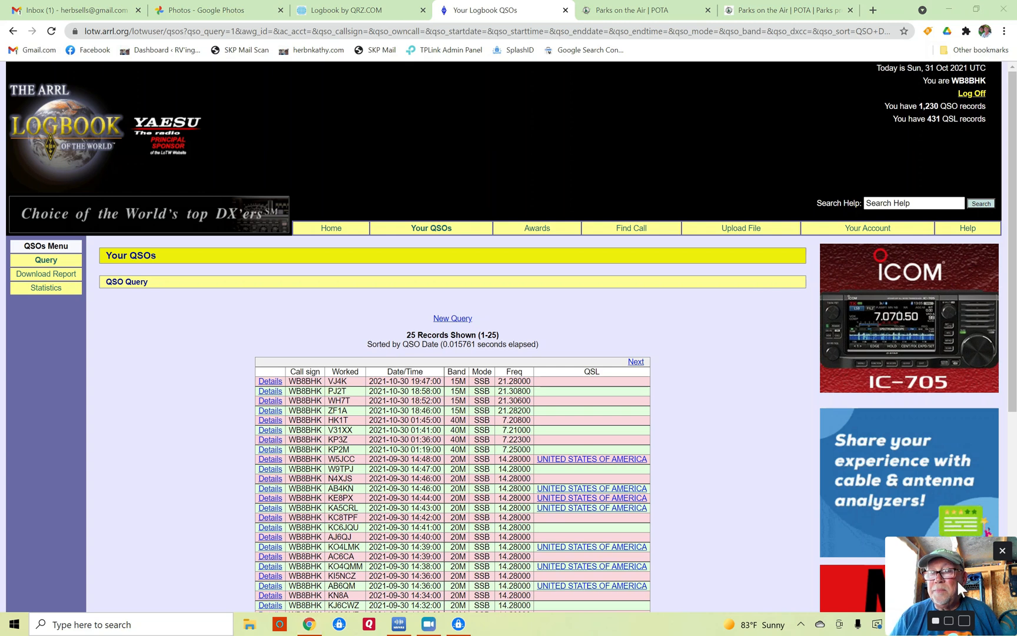
pyautogui.moveTo(11, 351)
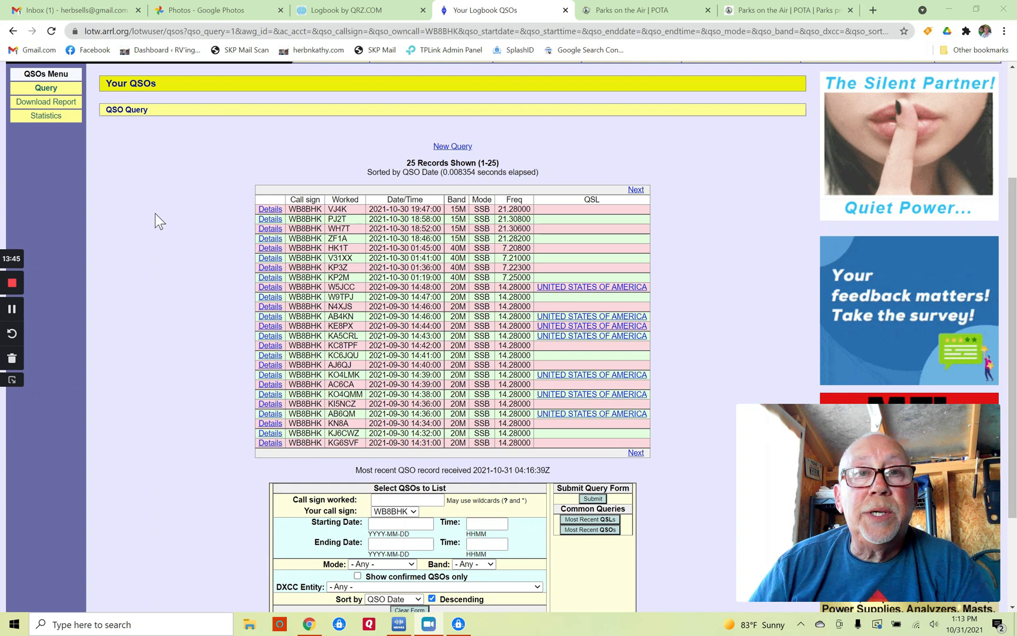
# Step: Switch to the QRZ.COM logbook, review its Logbook of the World access settings and certificate information, and leave without saving
pyautogui.click(352, 16)
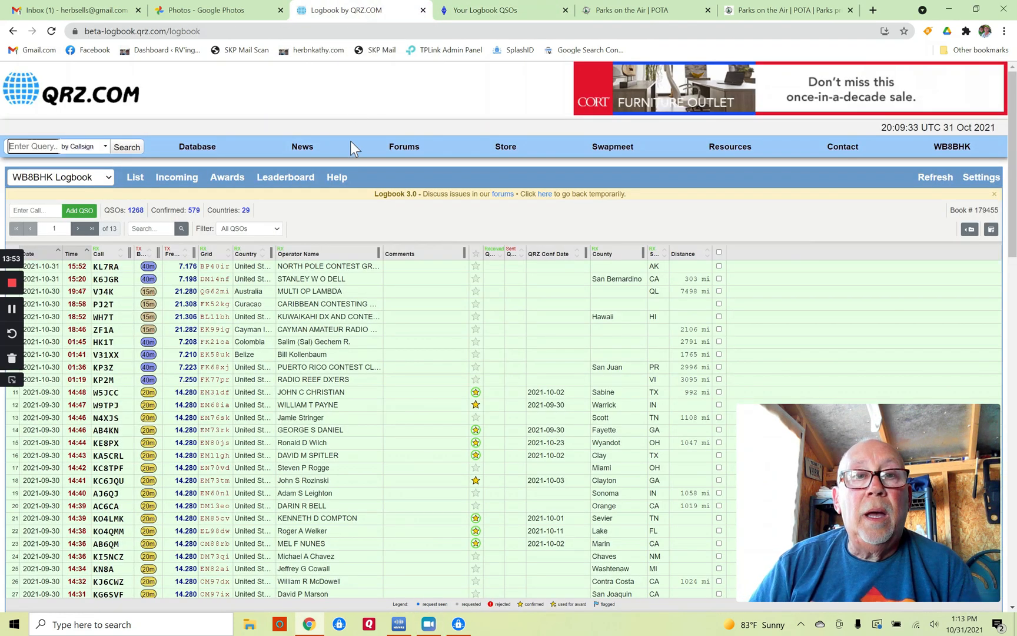
pyautogui.click(134, 178)
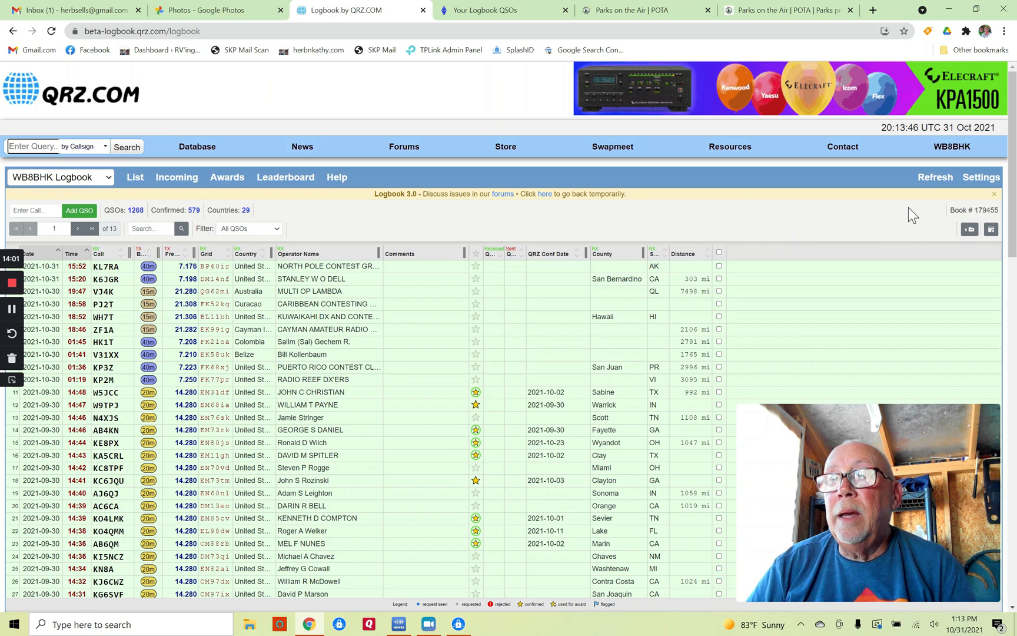
pyautogui.click(980, 177)
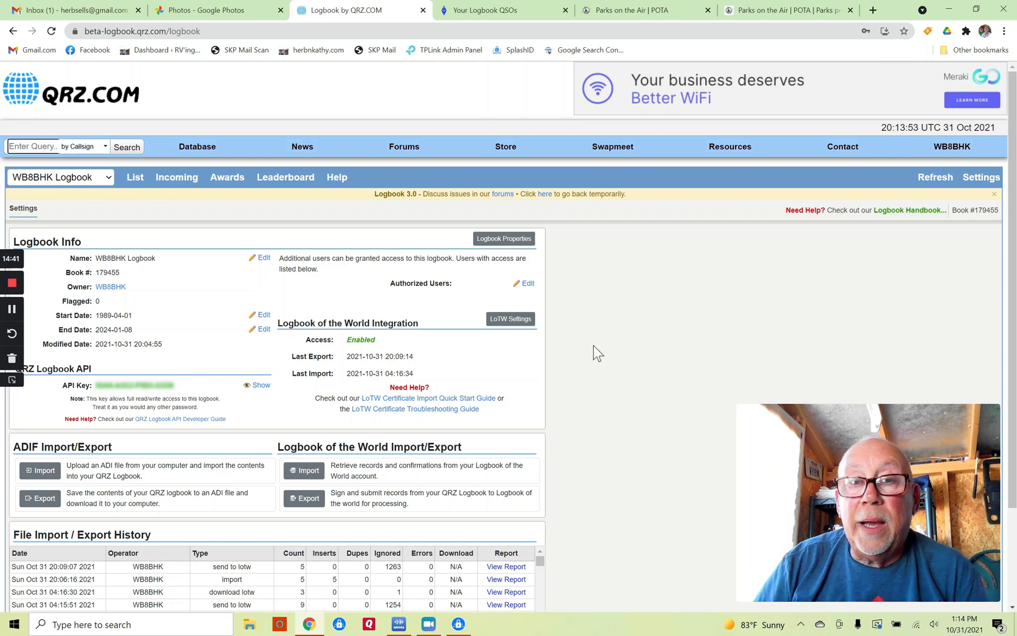
pyautogui.scroll(-1, 593, 346)
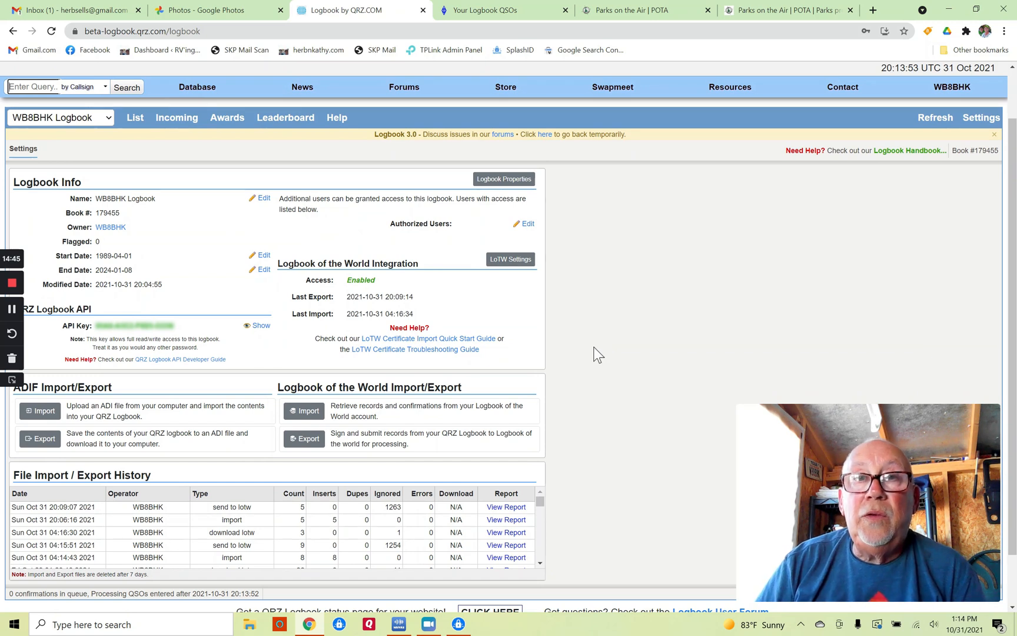
pyautogui.click(515, 264)
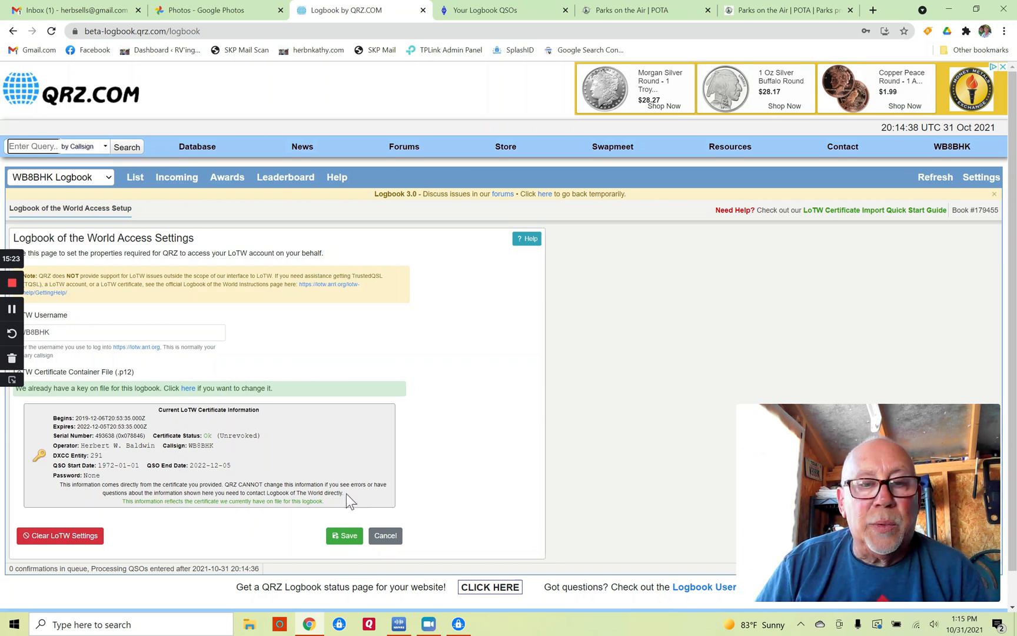
pyautogui.click(384, 537)
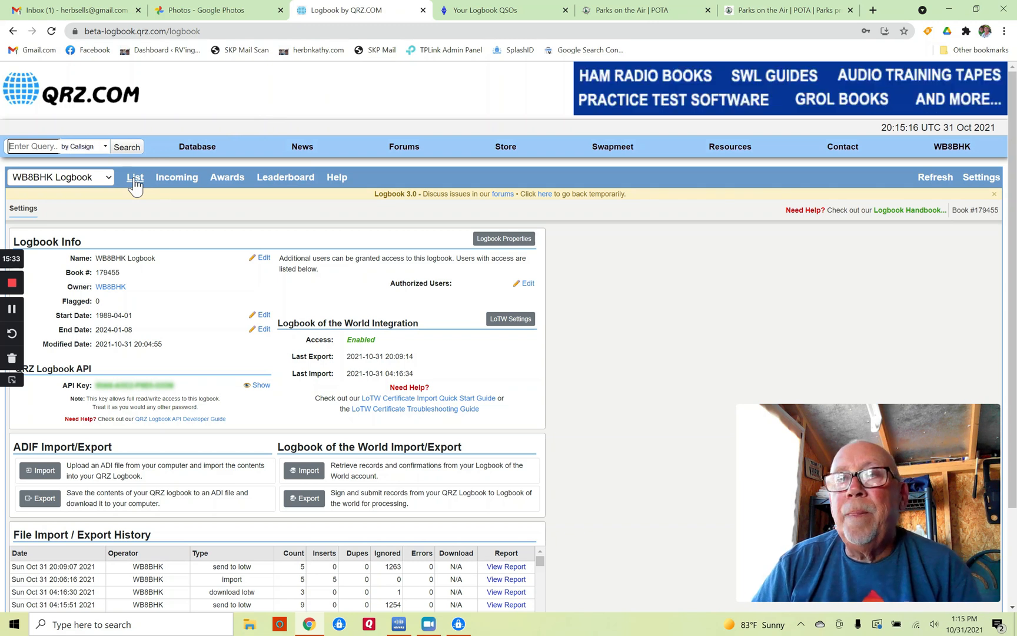
# Step: Reopen the logbook list through the account's My Logbook link and view the ADI and LoTW import and export options without choosing one
pyautogui.moveTo(954, 137)
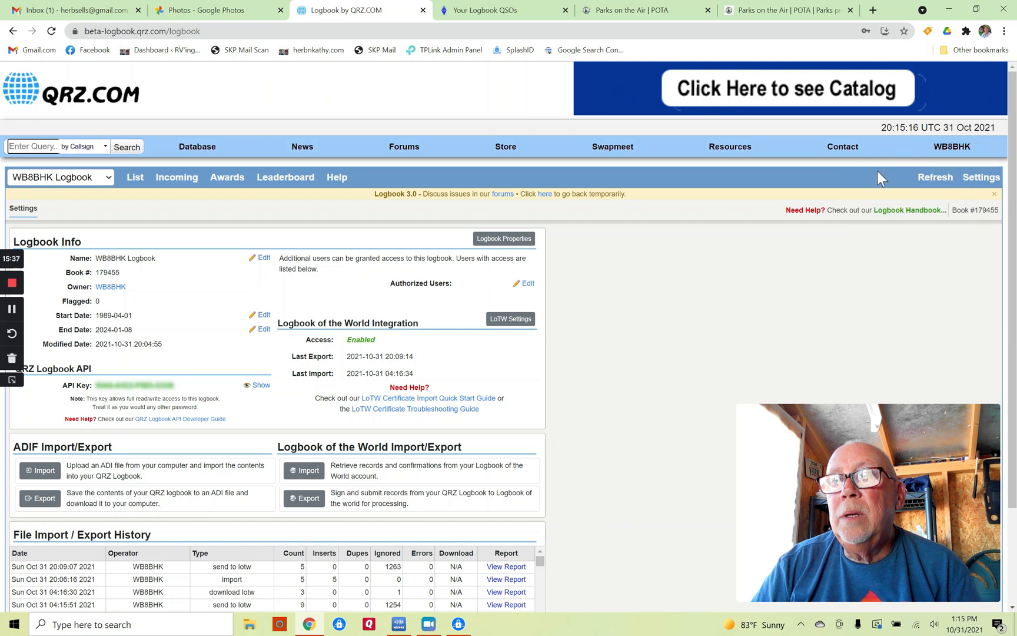
pyautogui.click(940, 169)
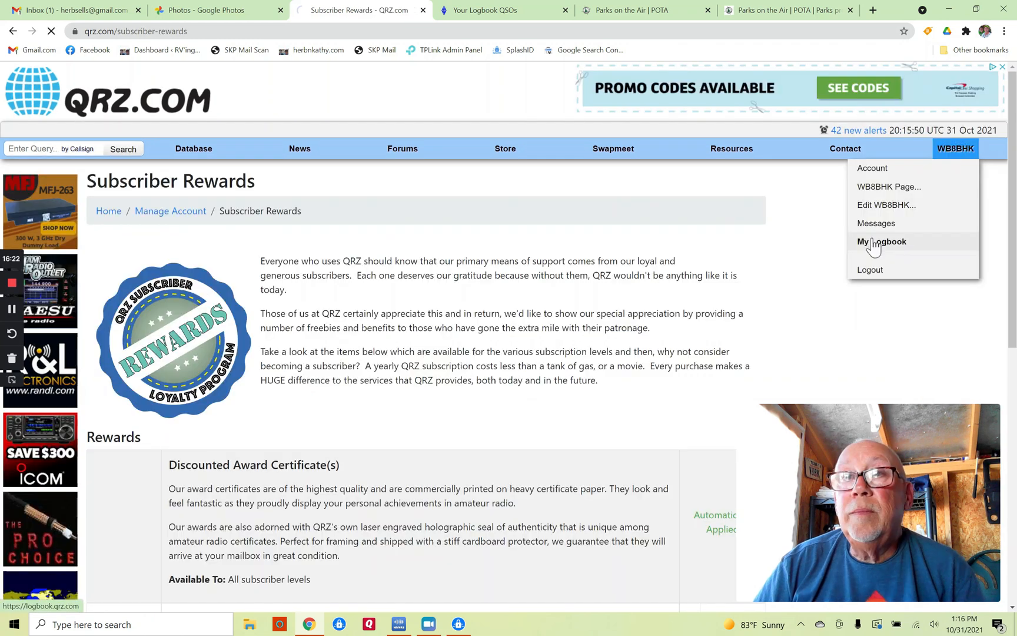
pyautogui.click(873, 238)
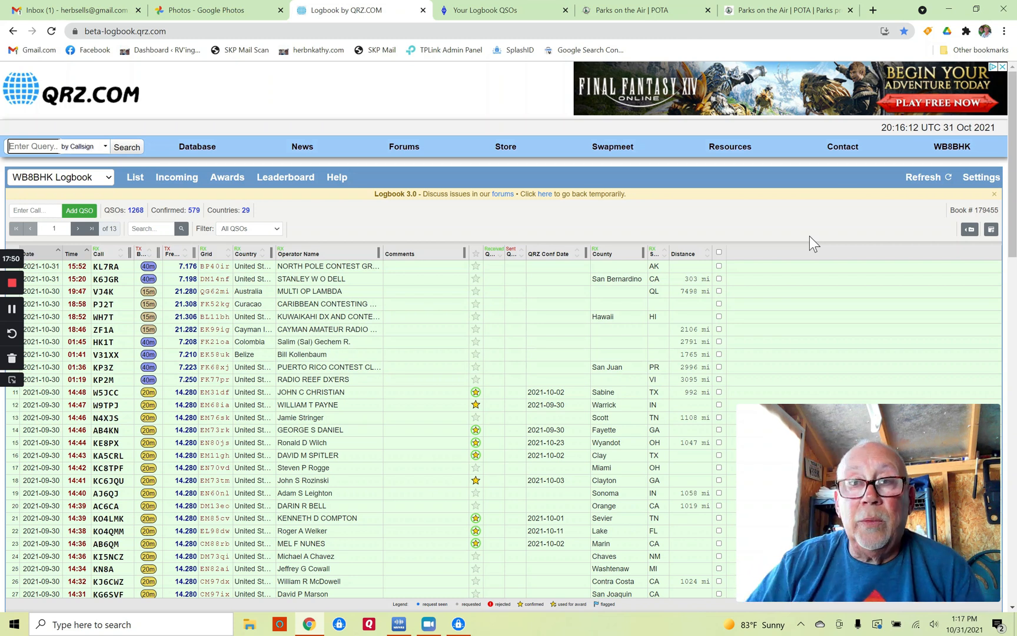
pyautogui.click(971, 232)
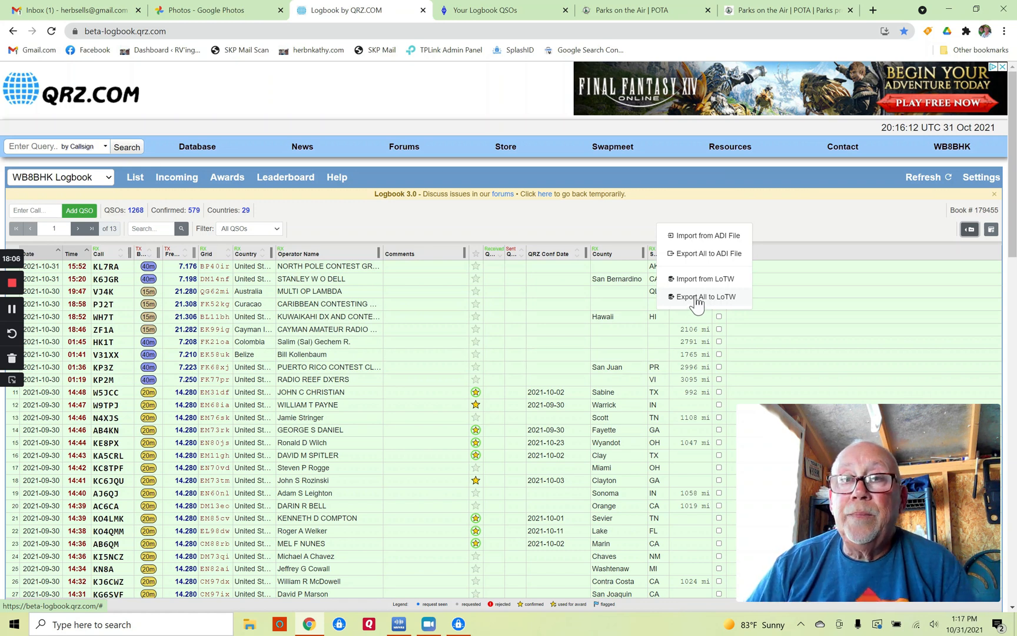
pyautogui.click(818, 211)
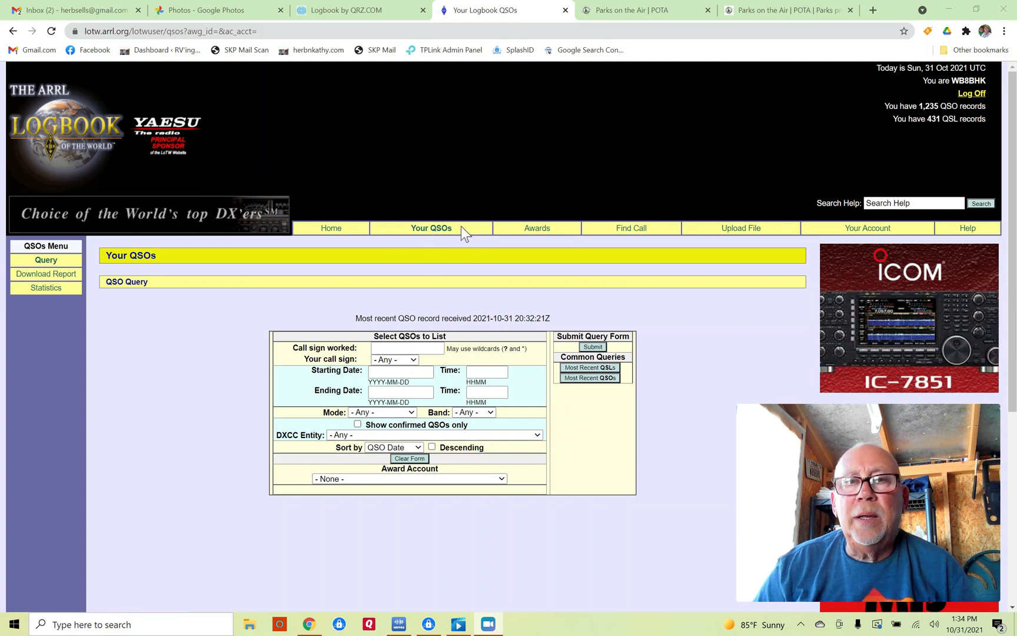
# Step: List the most recent QSOs in Logbook of the World and open the details of the October 31 15:52 contact
pyautogui.click(587, 379)
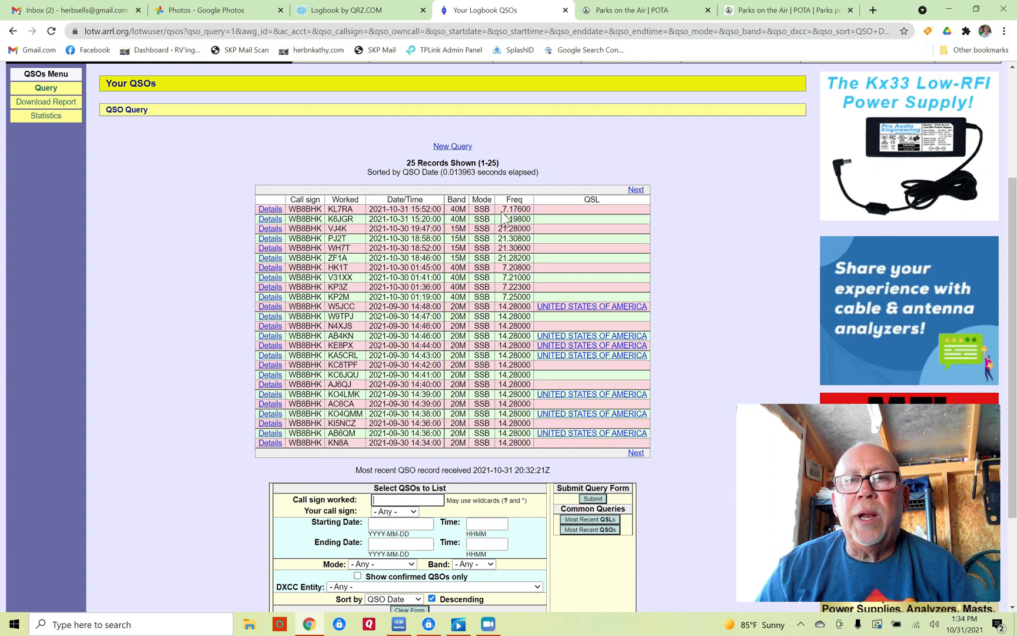
pyautogui.click(271, 210)
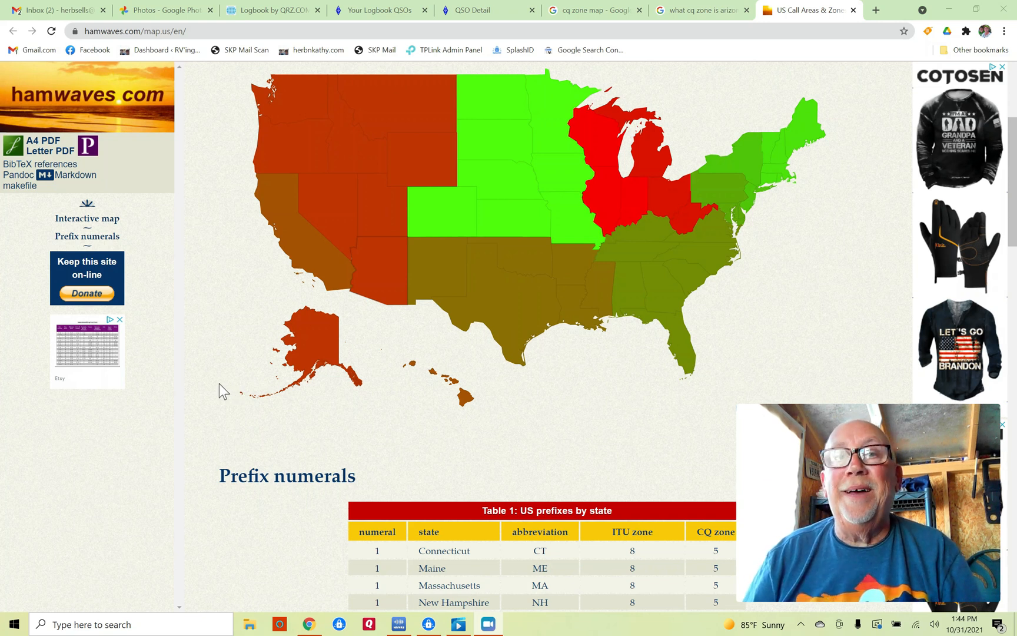
# Step: Examine the CQ and ITU zones for Arizona and its neighbouring states on the hamwaves US map and in the prefixes-by-state table
pyautogui.scroll(1, 220, 383)
pyautogui.scroll(3, 219, 383)
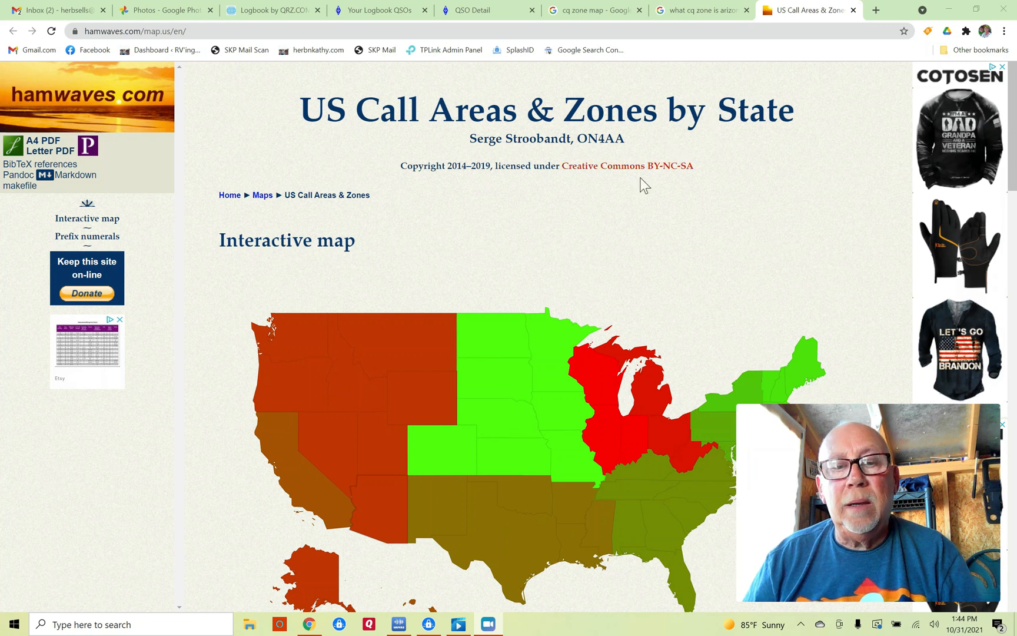
pyautogui.moveTo(424, 420)
pyautogui.moveTo(390, 500)
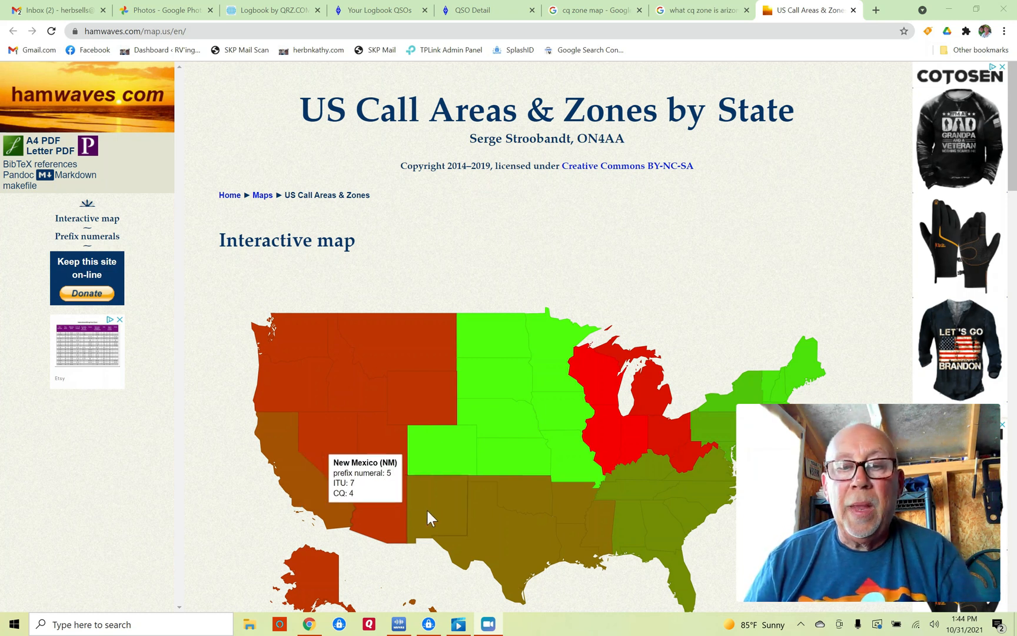
pyautogui.scroll(-1, 459, 511)
pyautogui.scroll(-10, 472, 509)
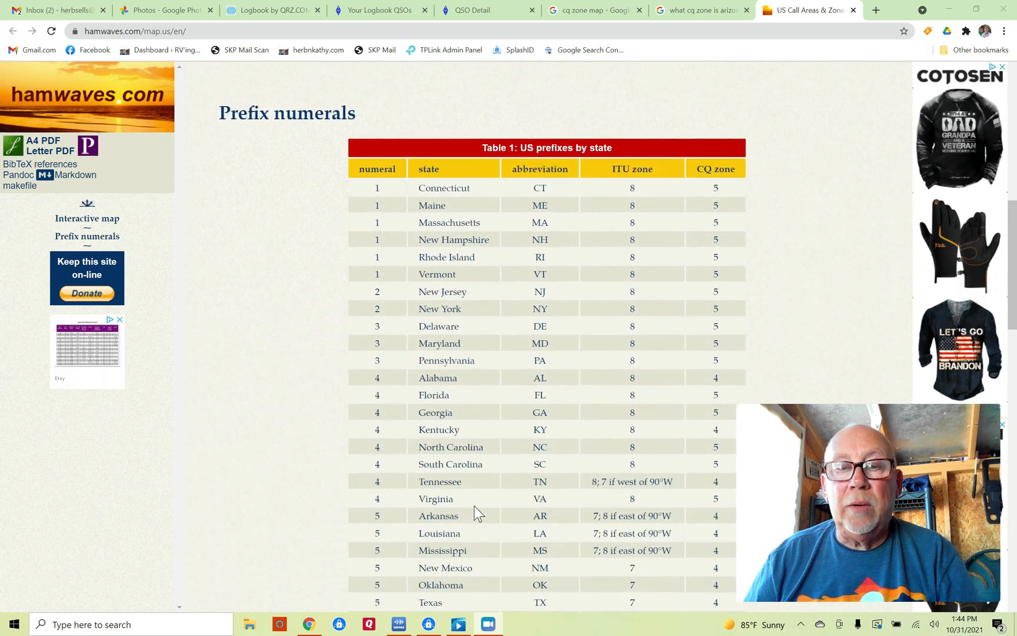
pyautogui.scroll(-5, 473, 505)
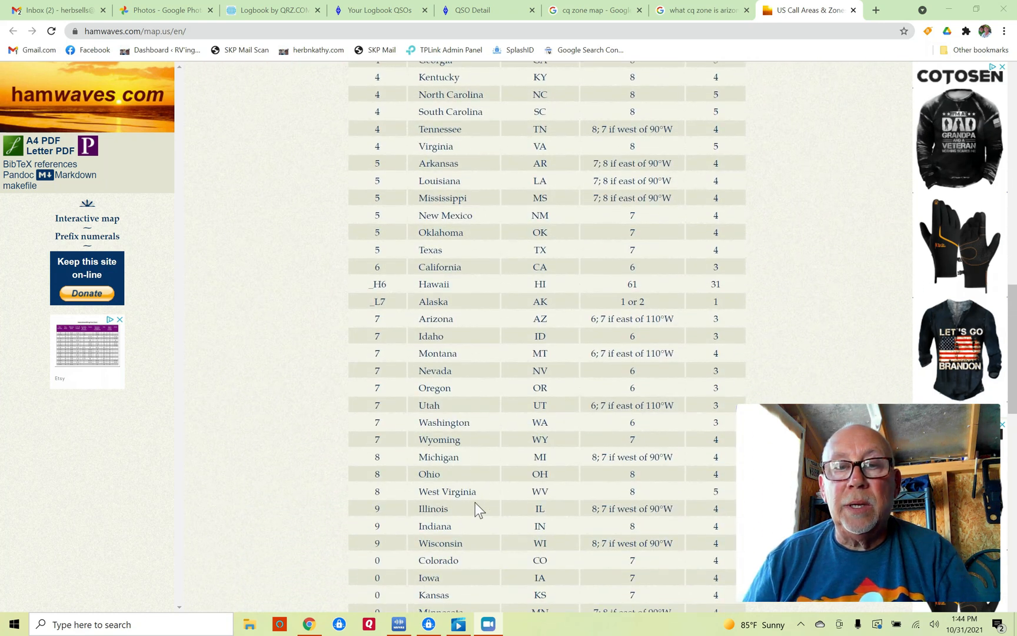
pyautogui.scroll(-3, 479, 498)
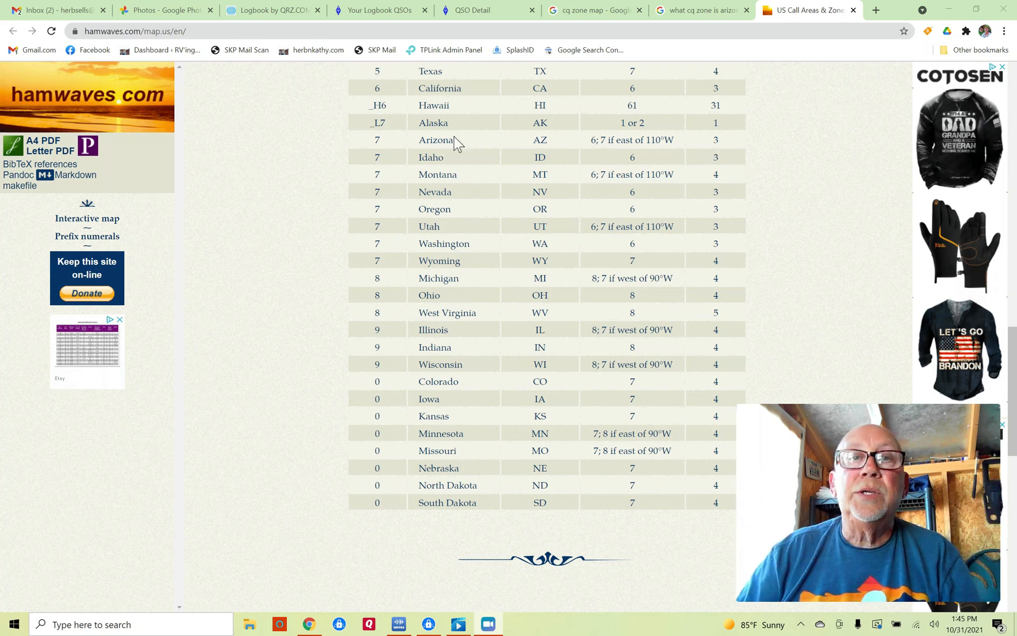
# Step: Switch to the QRZ.COM logbook and review the station location and the CQ and ITU zones in its logbook properties
pyautogui.click(245, 10)
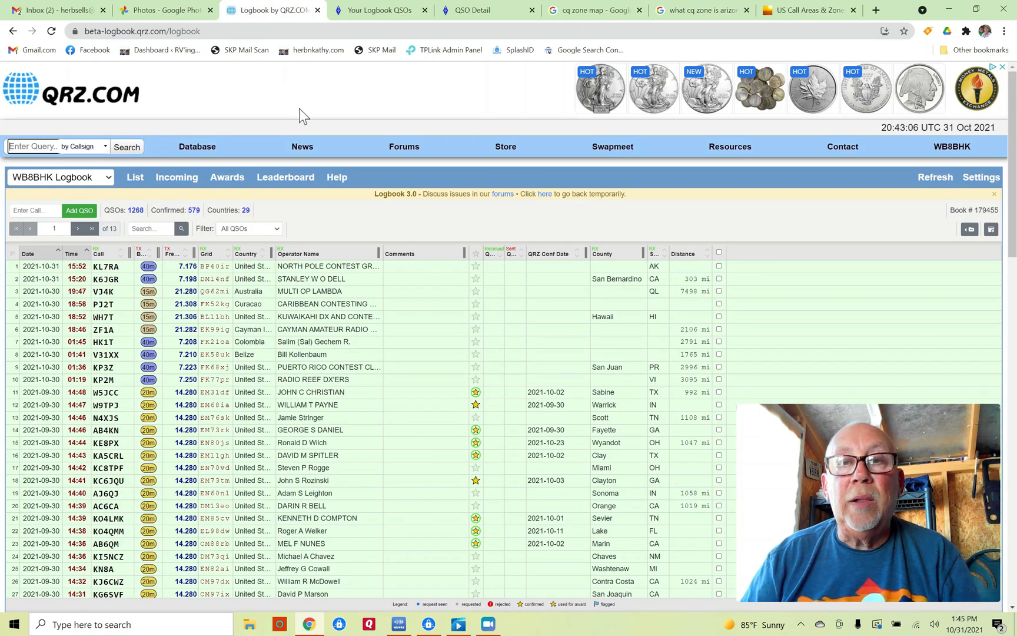
pyautogui.click(984, 176)
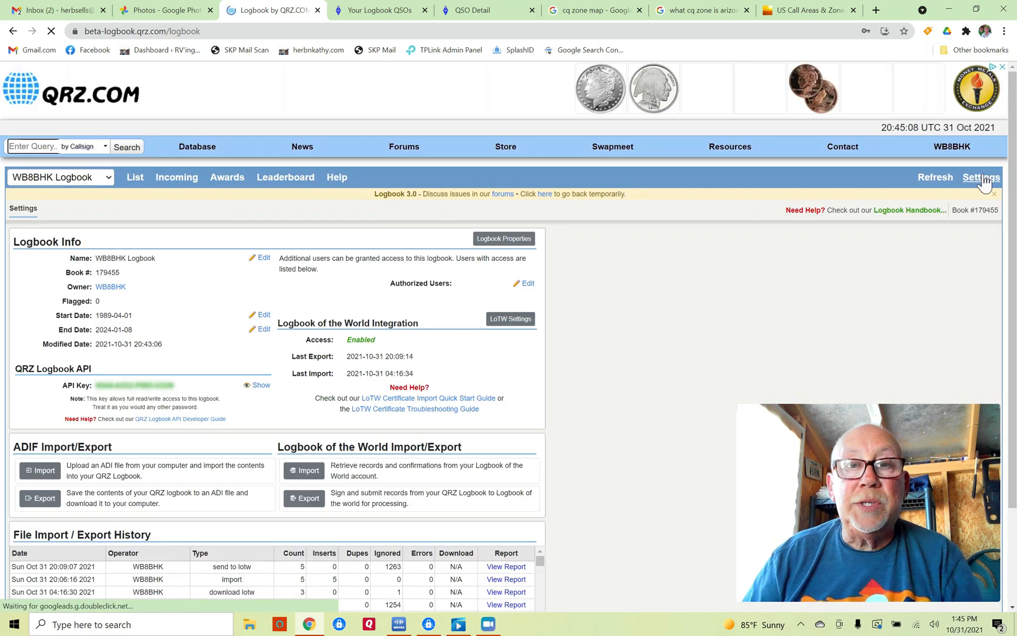
pyautogui.click(513, 241)
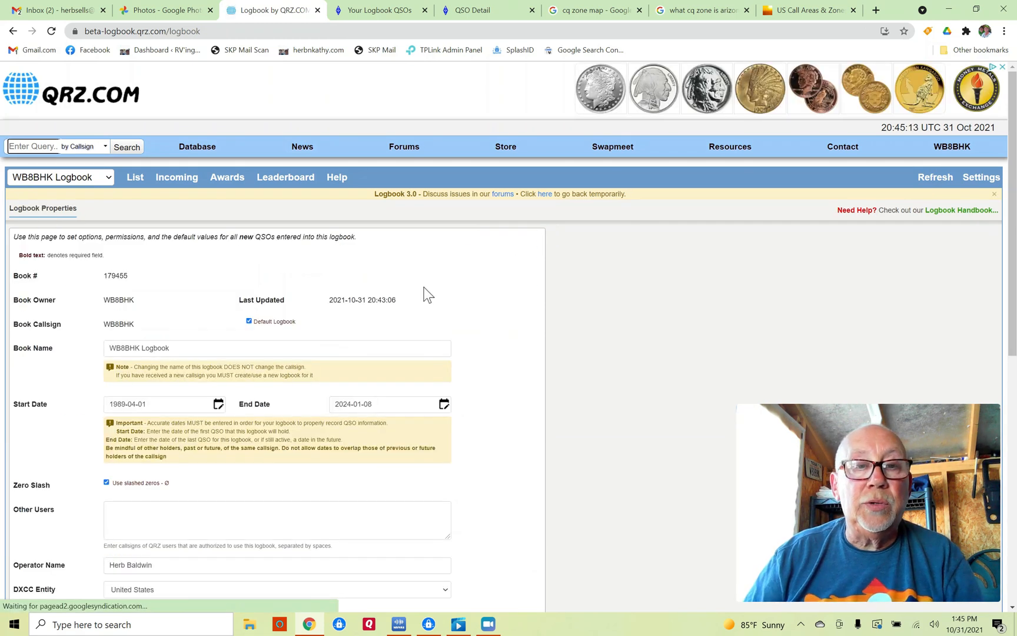
pyautogui.scroll(-1, 428, 294)
pyautogui.scroll(-6, 427, 295)
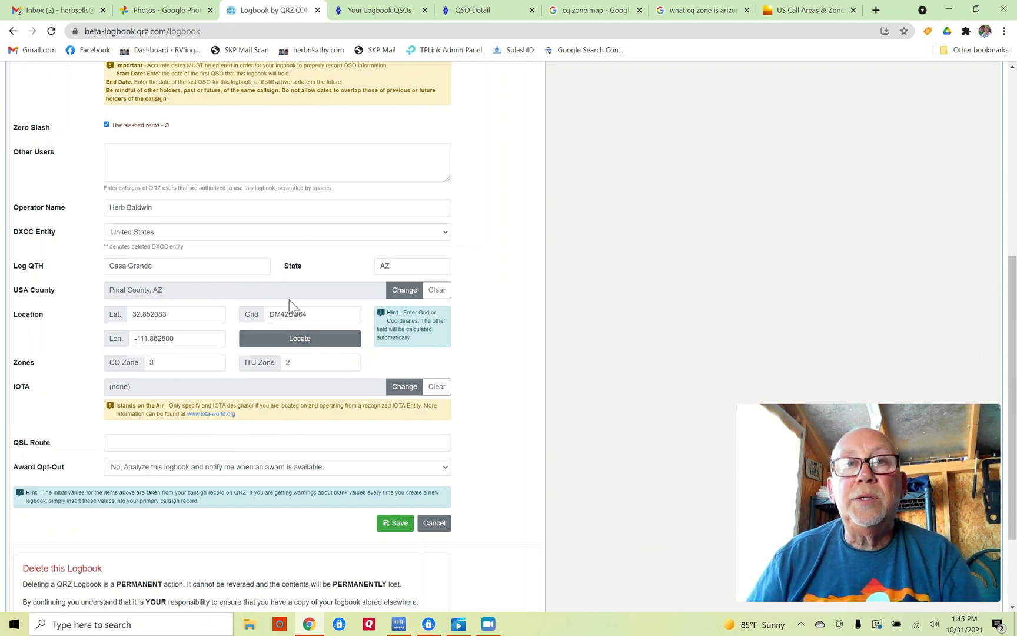
# Step: Switch back to Logbook of the World and open the details of the October 31 15:20 contact to check its CQ zone
pyautogui.click(381, 13)
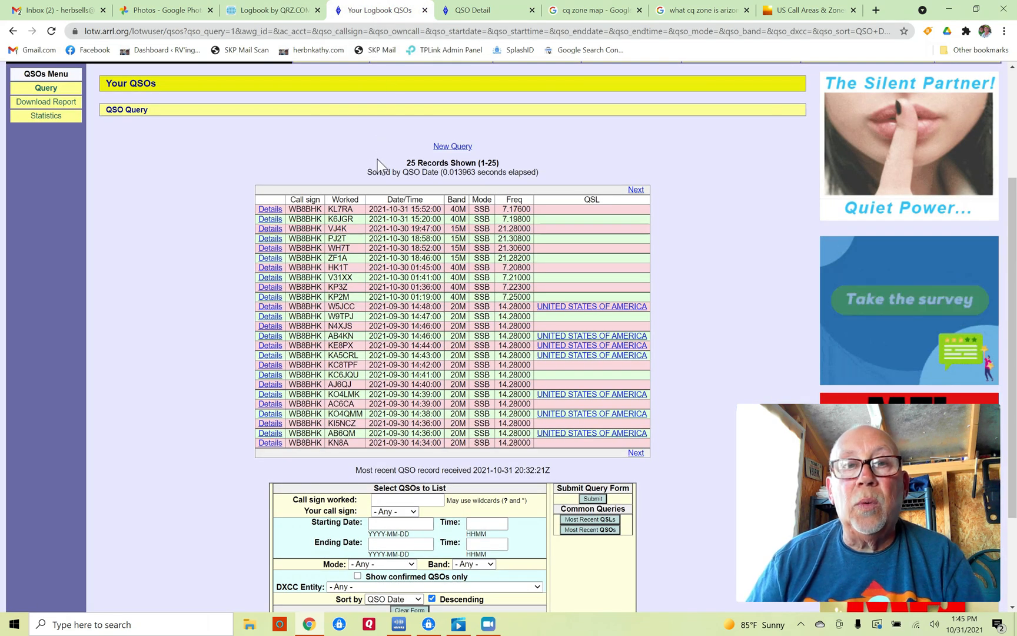
pyautogui.click(270, 219)
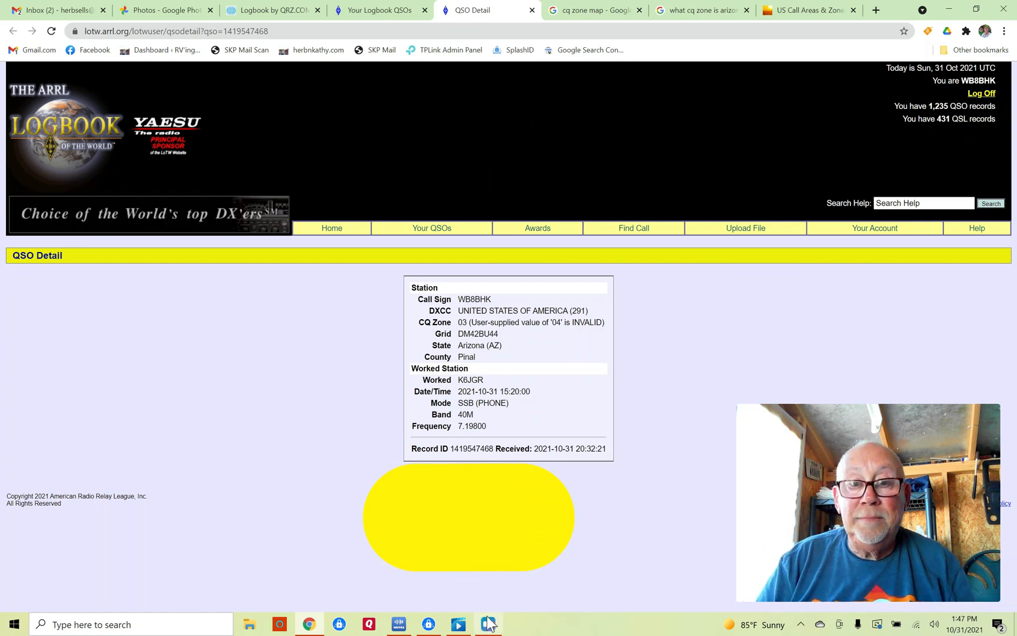
pyautogui.moveTo(487, 622)
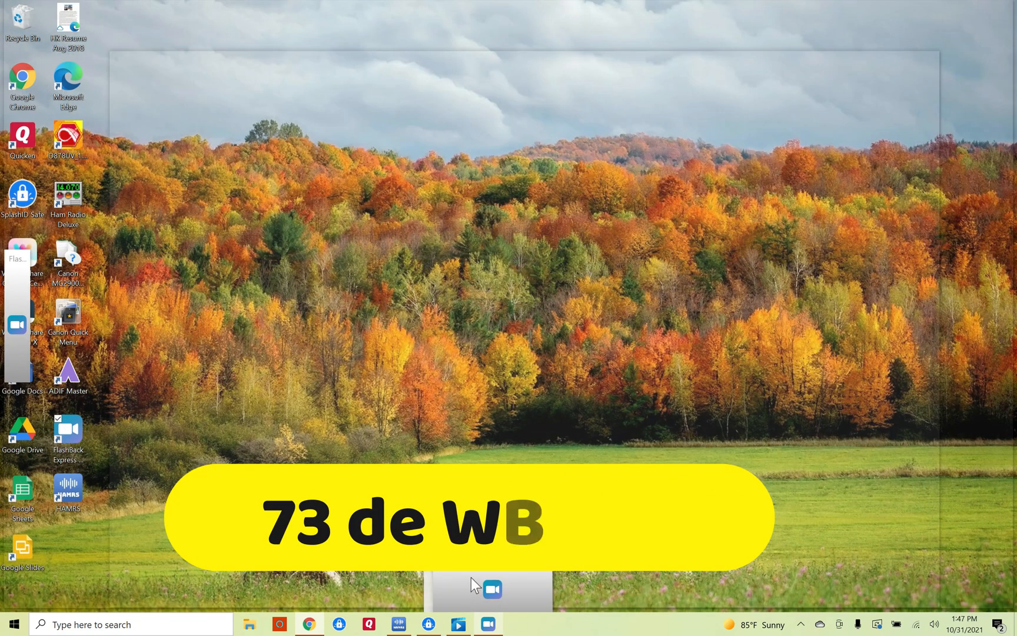
pyautogui.click(471, 577)
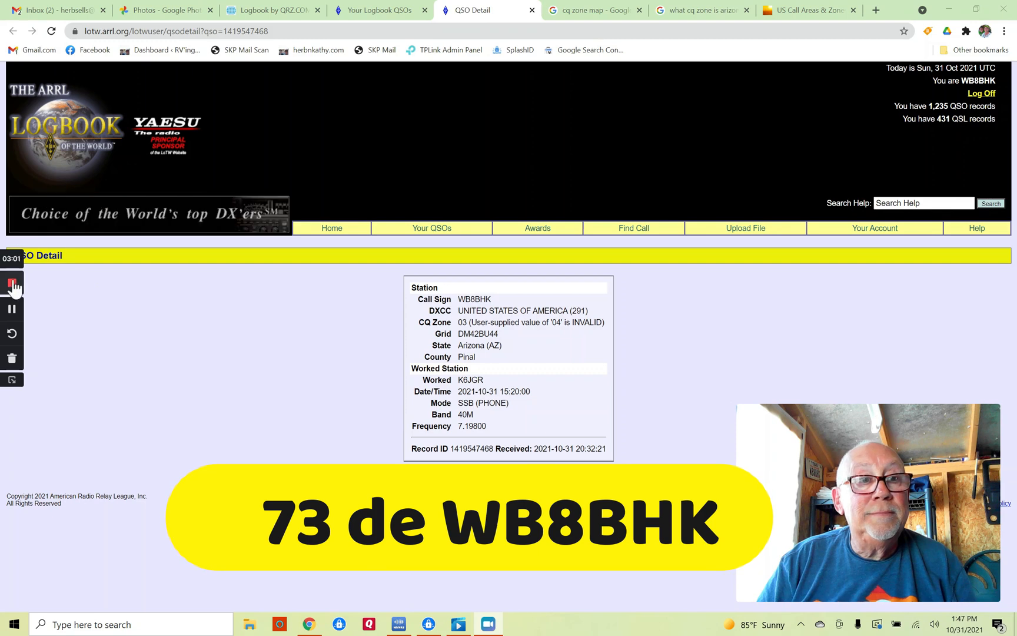